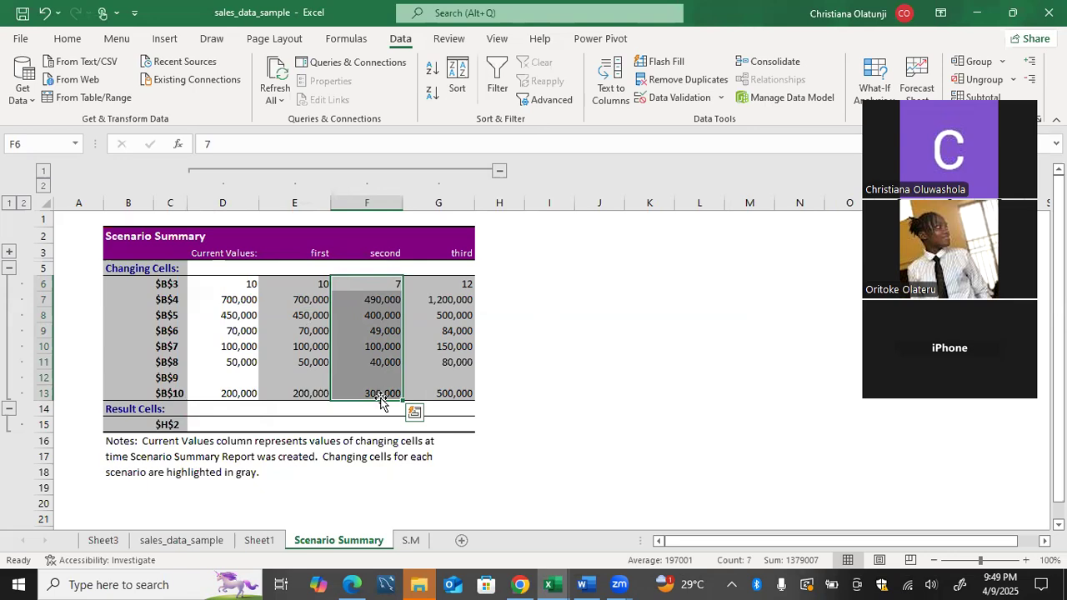
Highlight the third scenario's values in G6:G13 of the Scenario Summary and look at the What-If Analysis options.
drag(428, 283, 425, 399)
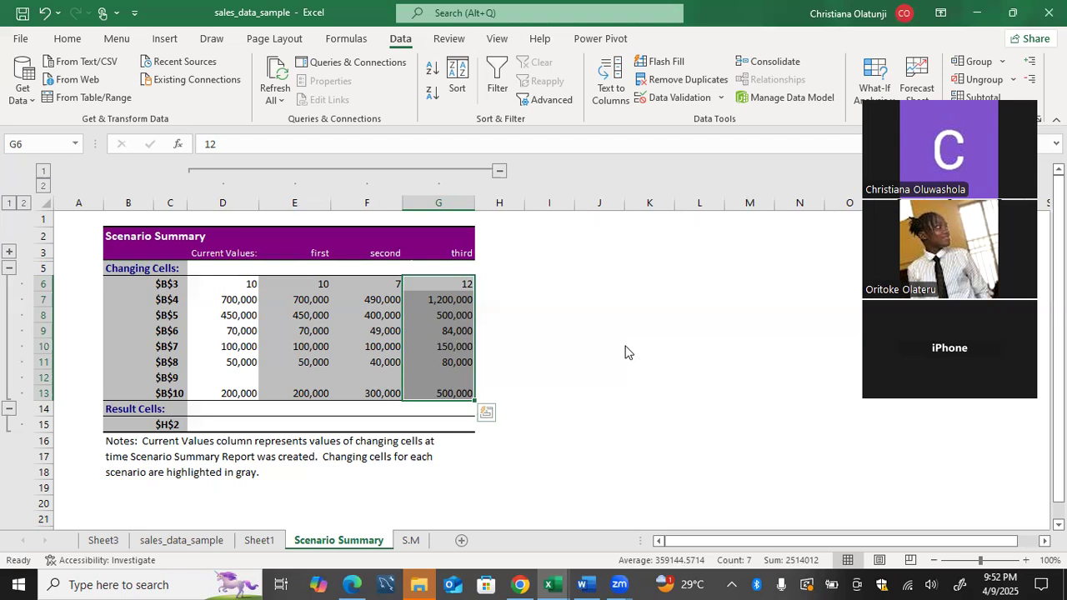
click(858, 100)
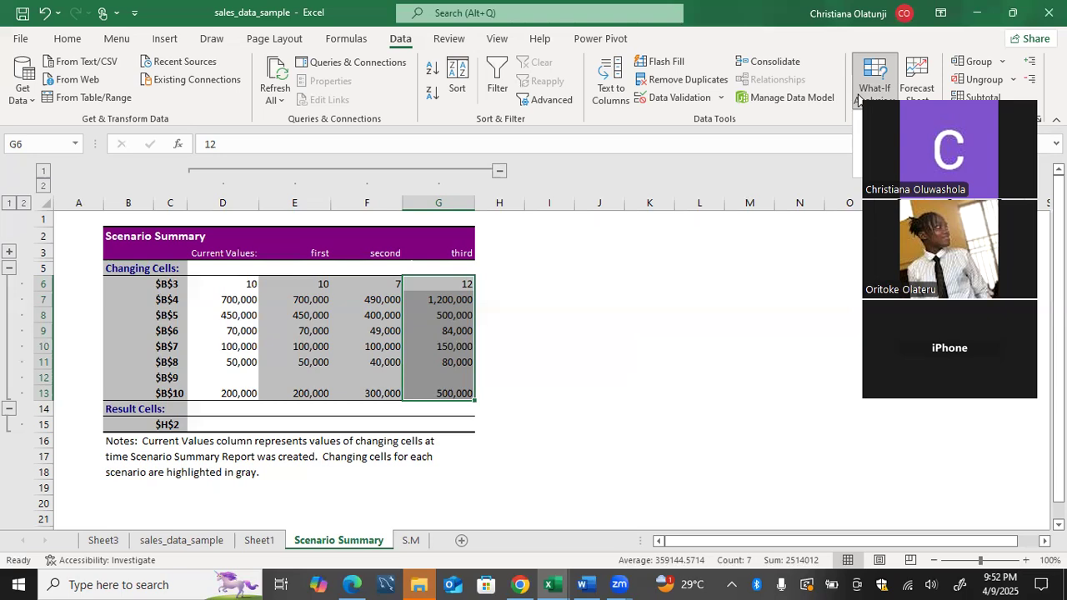
click(788, 305)
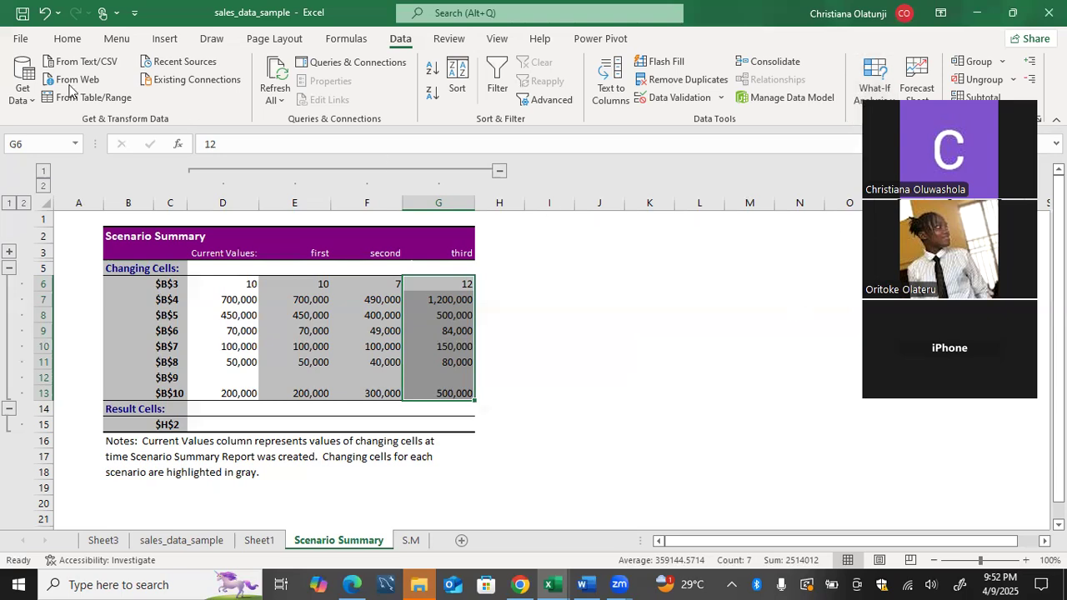
click(55, 39)
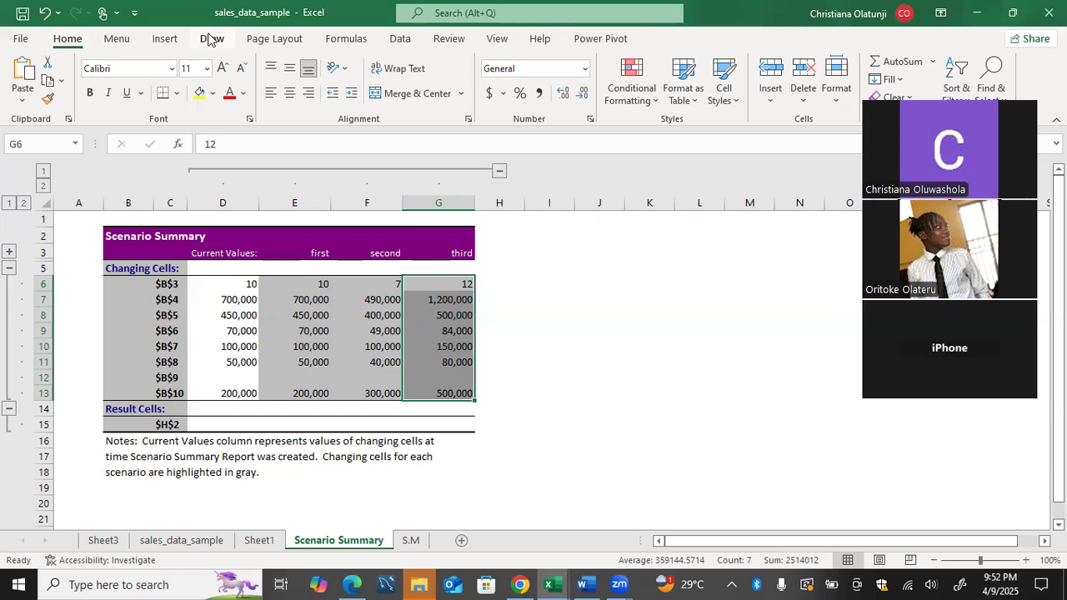
click(398, 41)
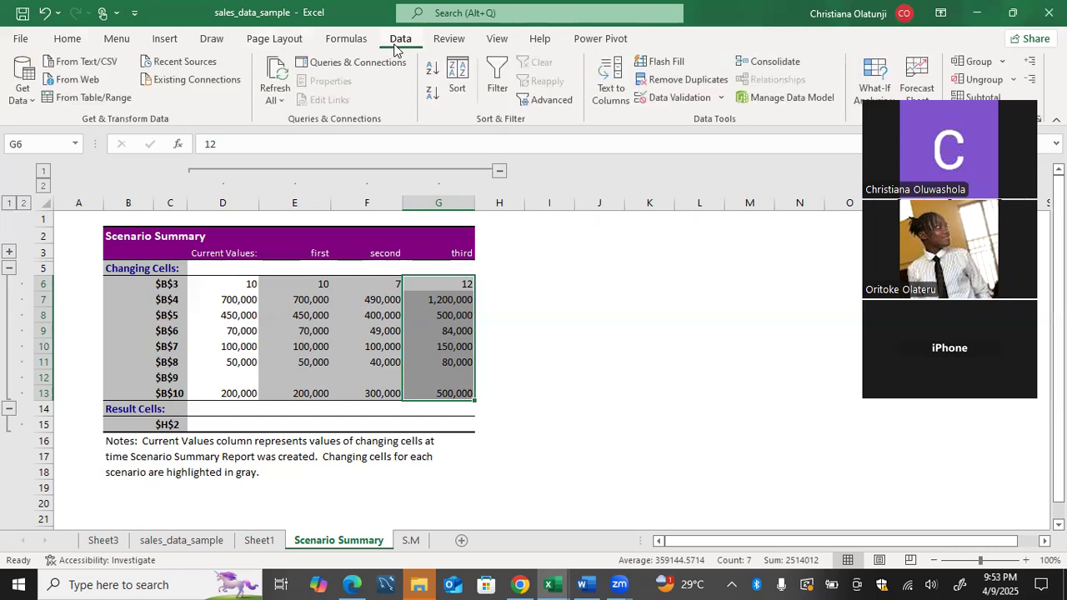
click(875, 83)
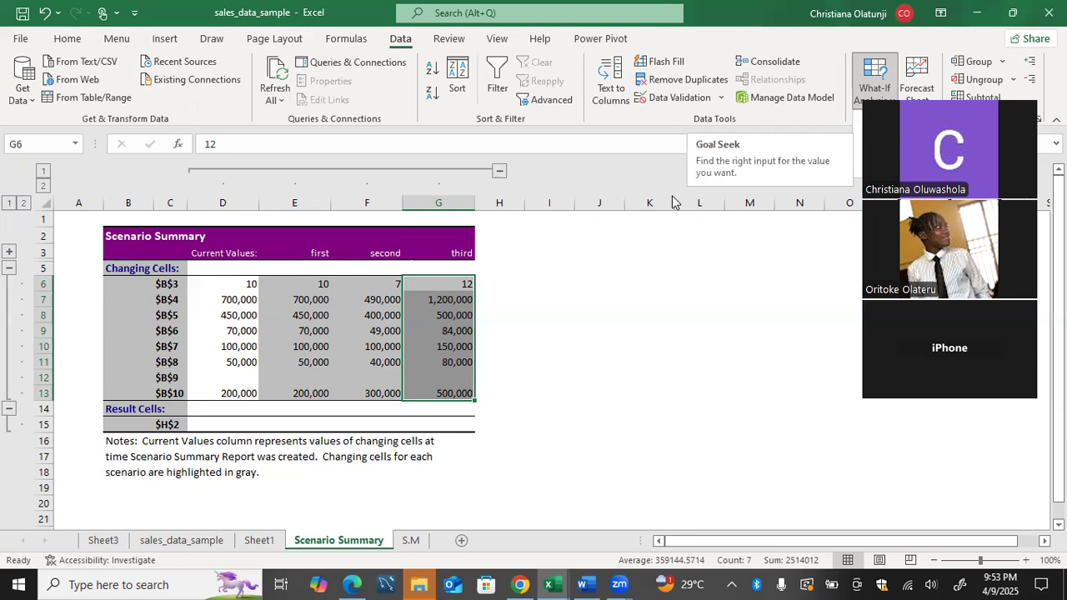
Switch to the sales_data_sample sheet and open the recent workbook excel_whatifanalysis_practice.
click(164, 541)
click(140, 544)
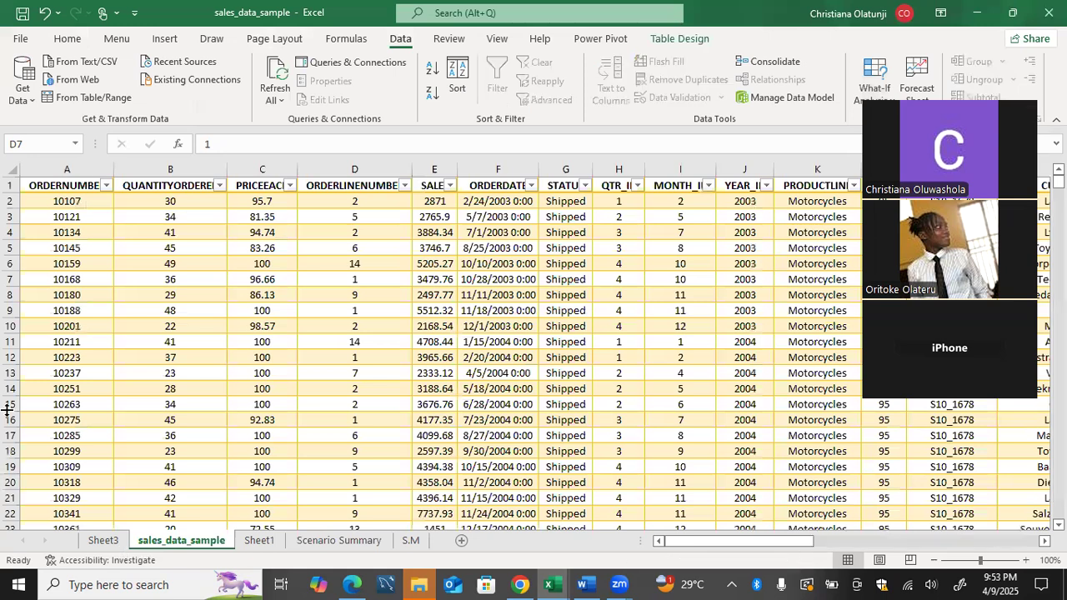
click(20, 40)
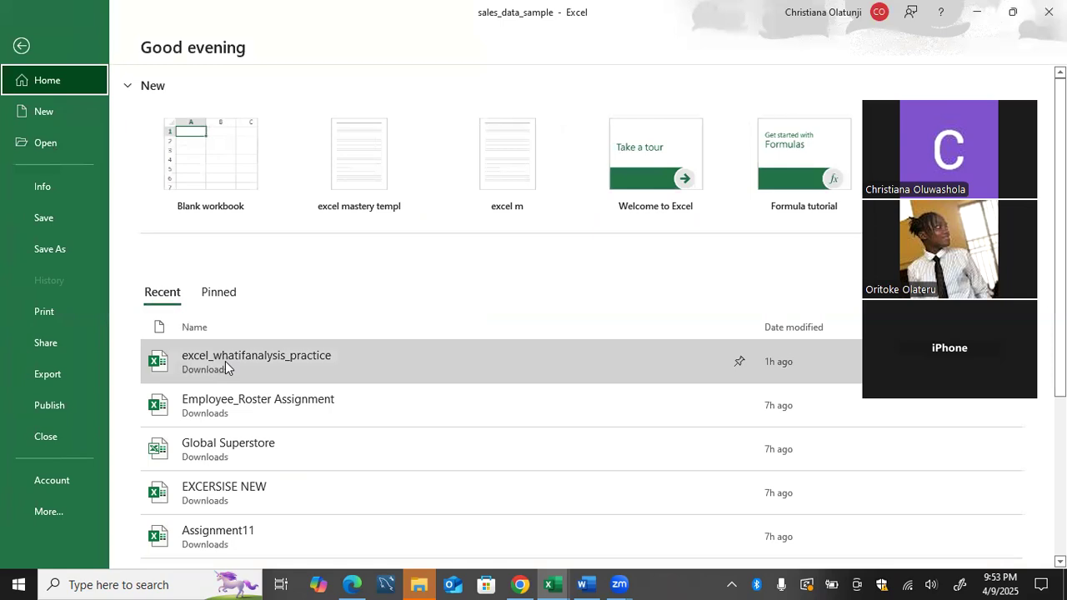
click(226, 361)
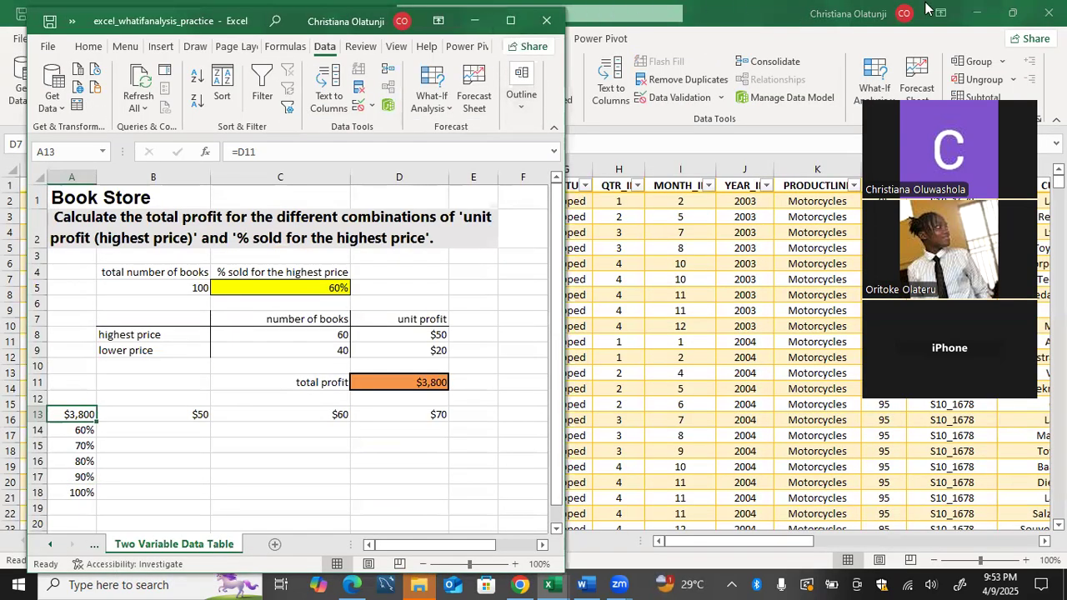
Minimize the sales_data_sample workbook and close the File Explorer window behind it.
click(1013, 13)
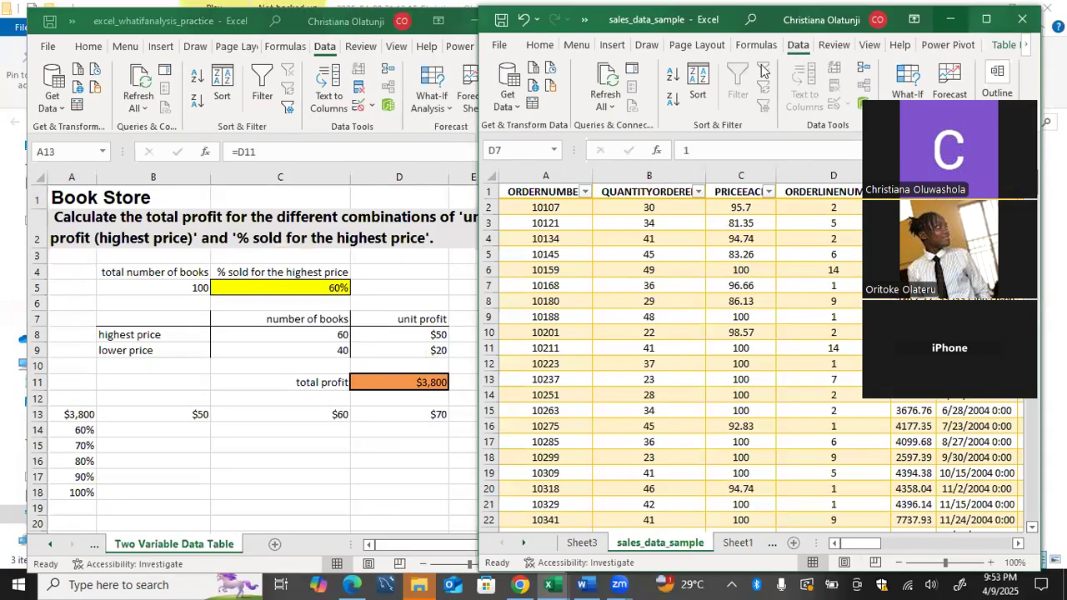
click(951, 20)
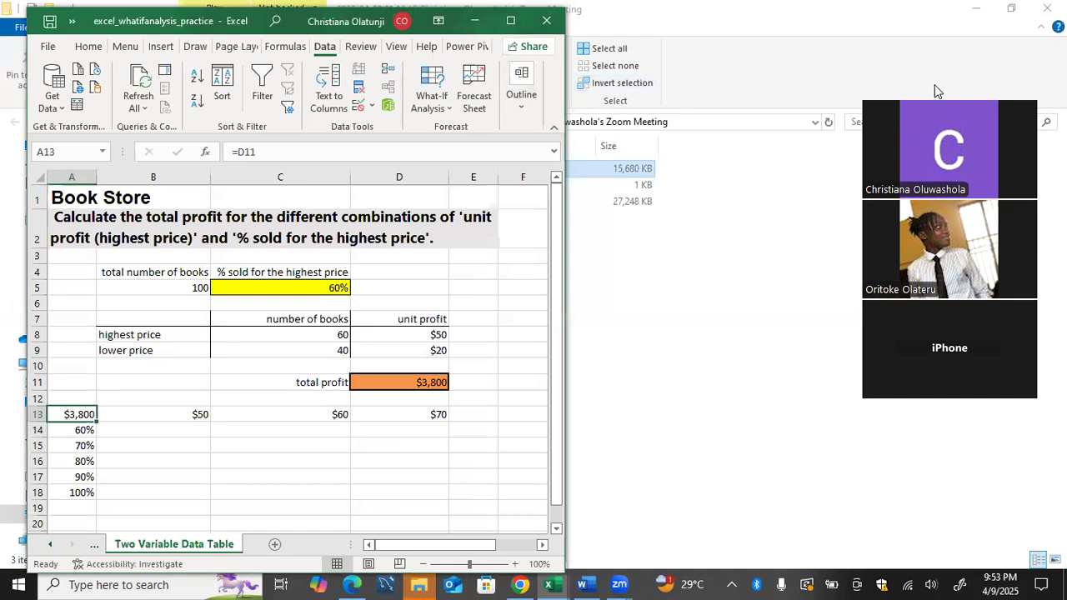
click(1047, 8)
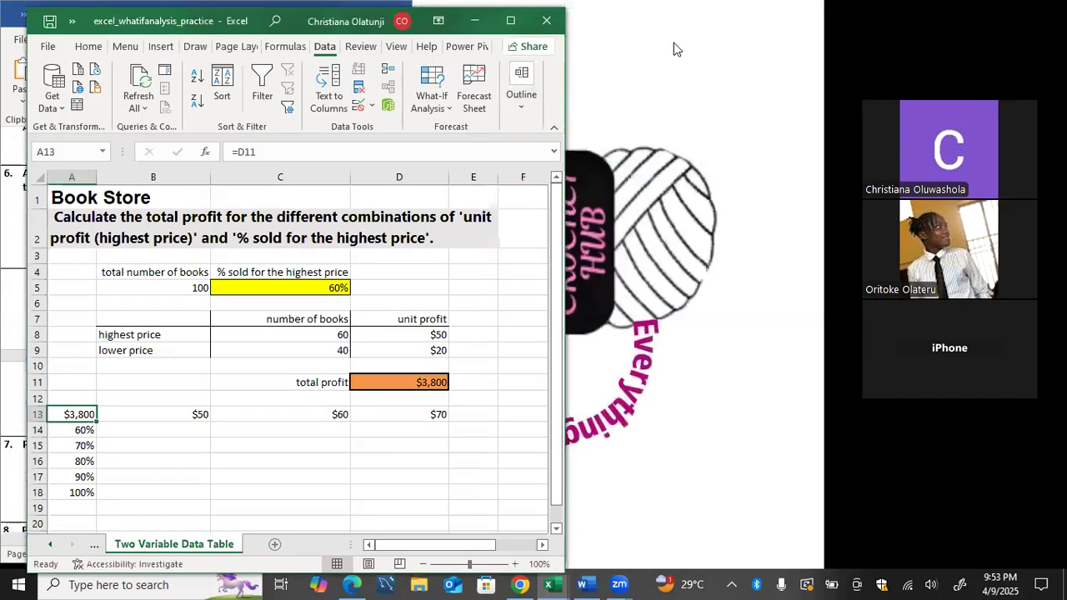
double_click(291, 15)
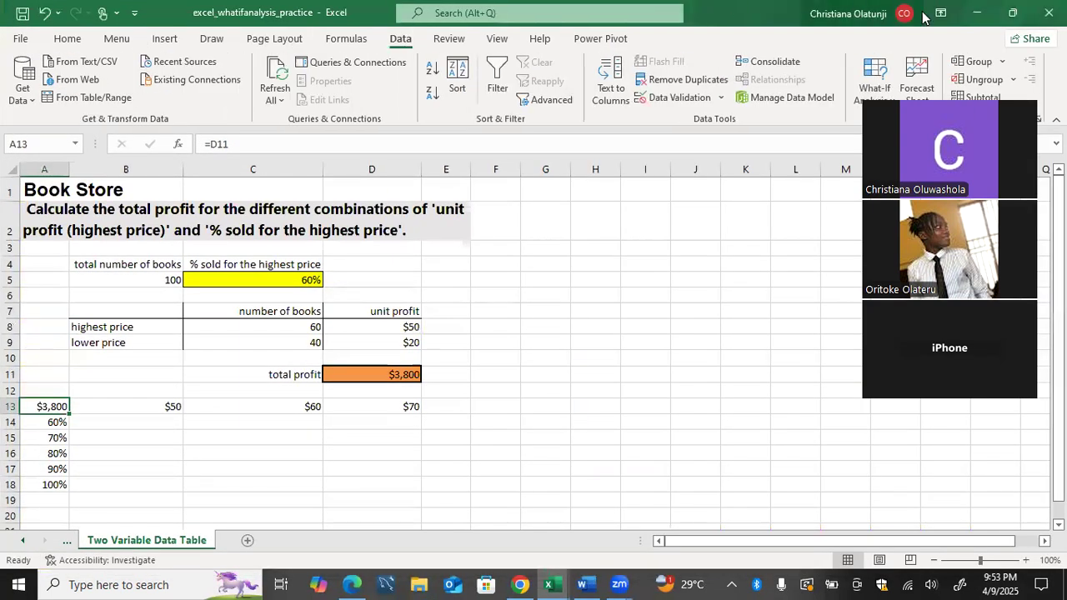
click(1011, 12)
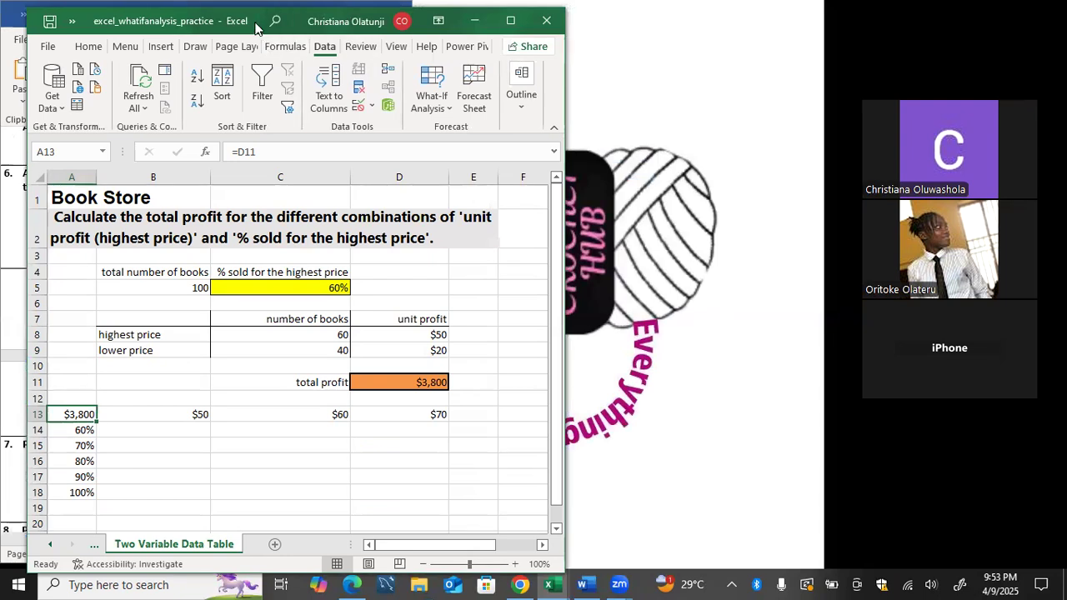
drag(256, 26, 651, 22)
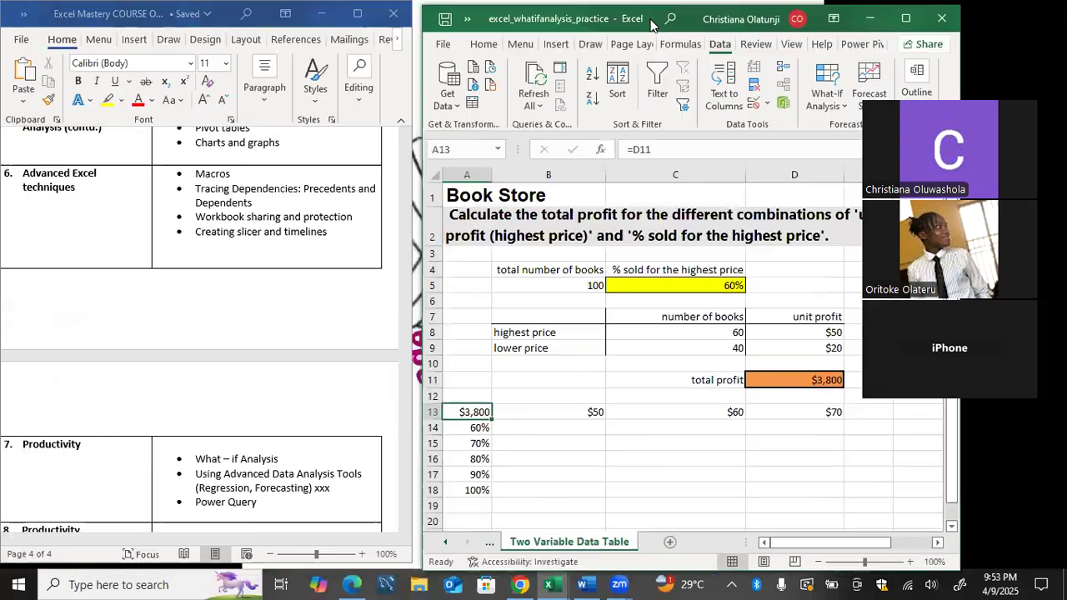
Maximize the excel_whatifanalysis_practice window and open its first sheet, Question Goal Seek.
click(446, 542)
click(446, 542)
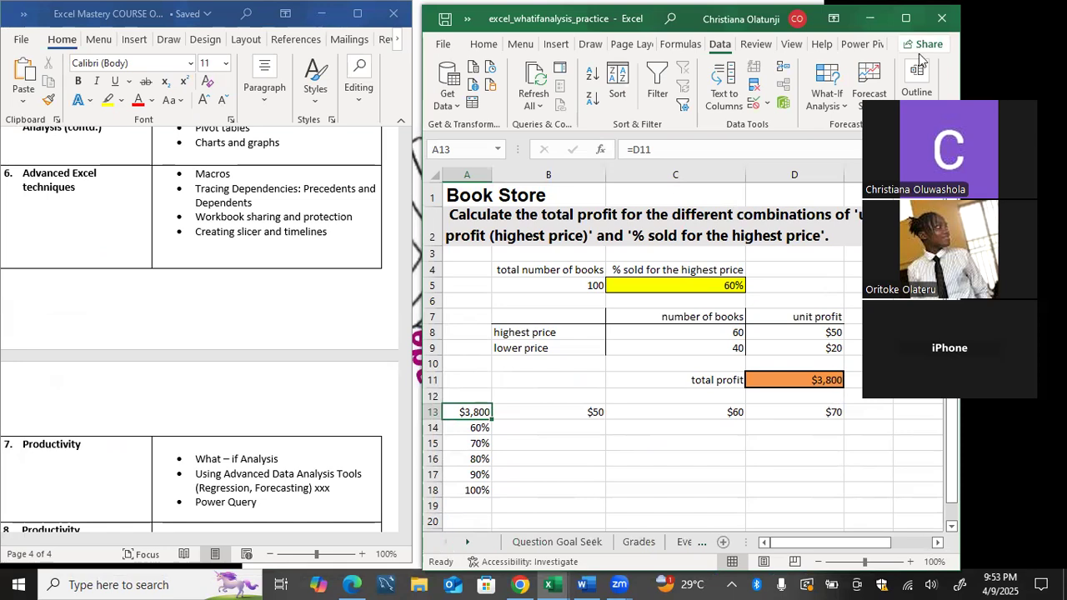
click(906, 17)
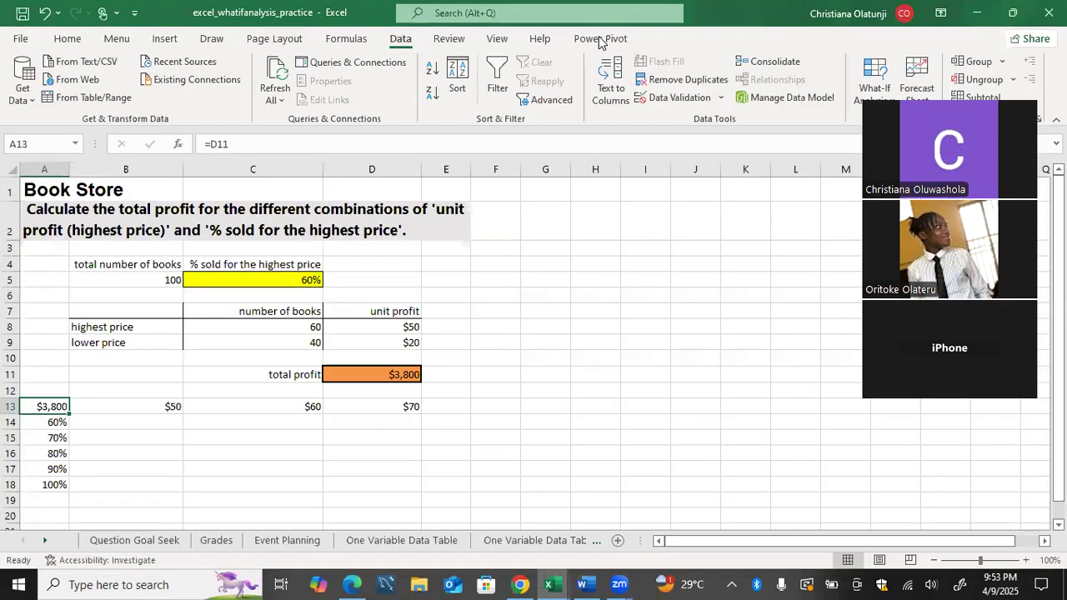
click(134, 540)
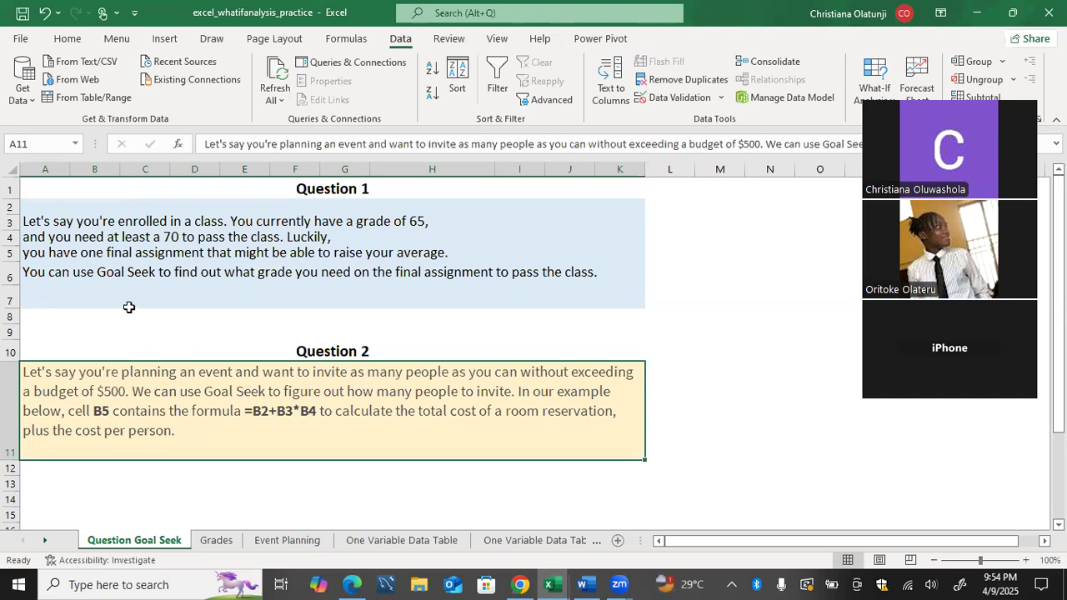
Read through Question 1 about the class grade line by line and Question 2 about the event budget.
click(46, 211)
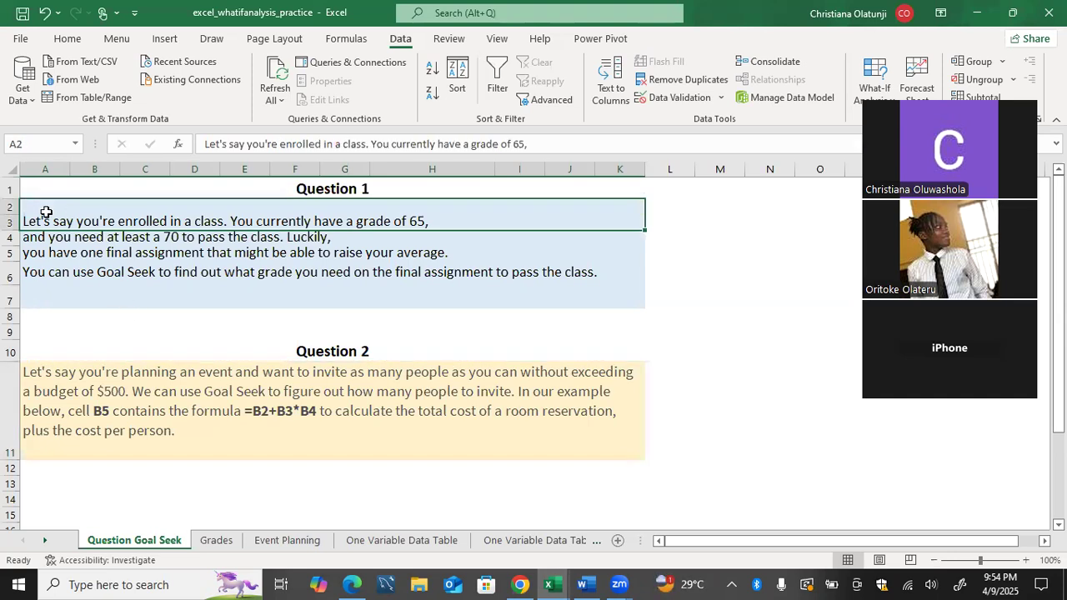
key(Down)
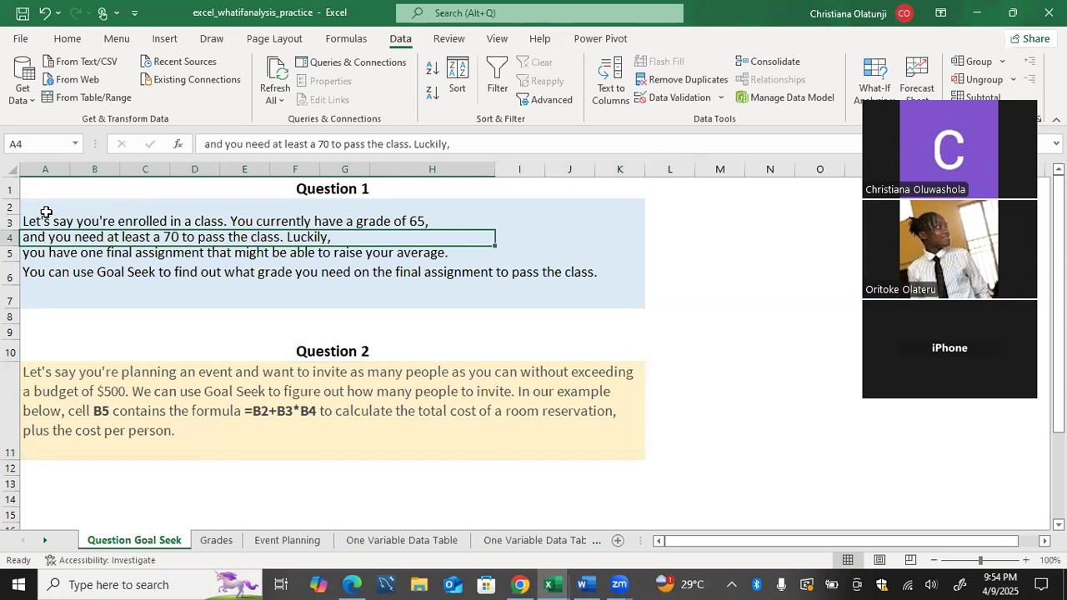
key(Down)
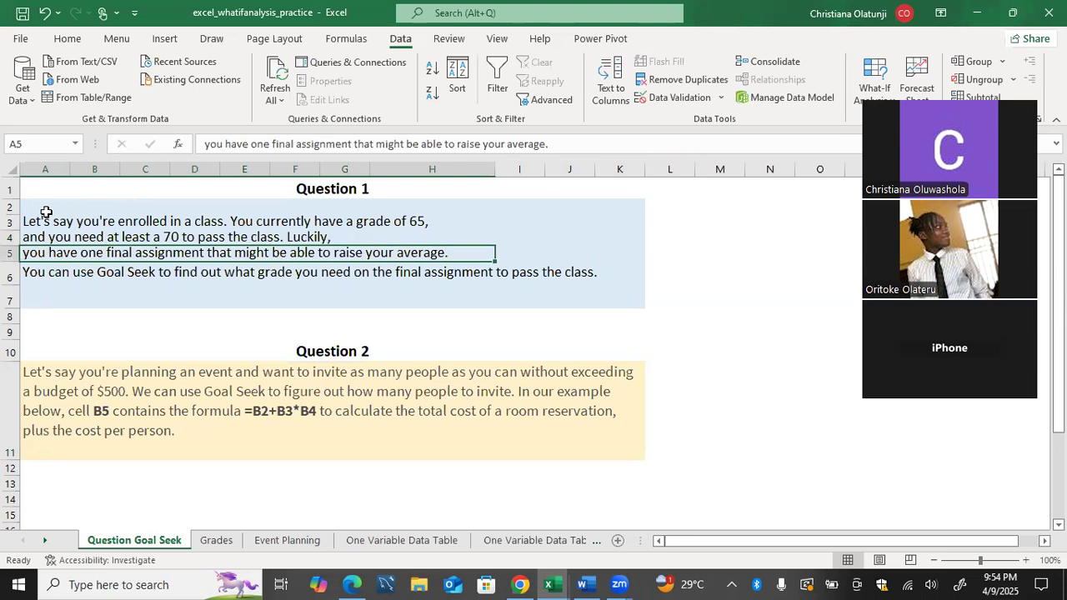
key(Down)
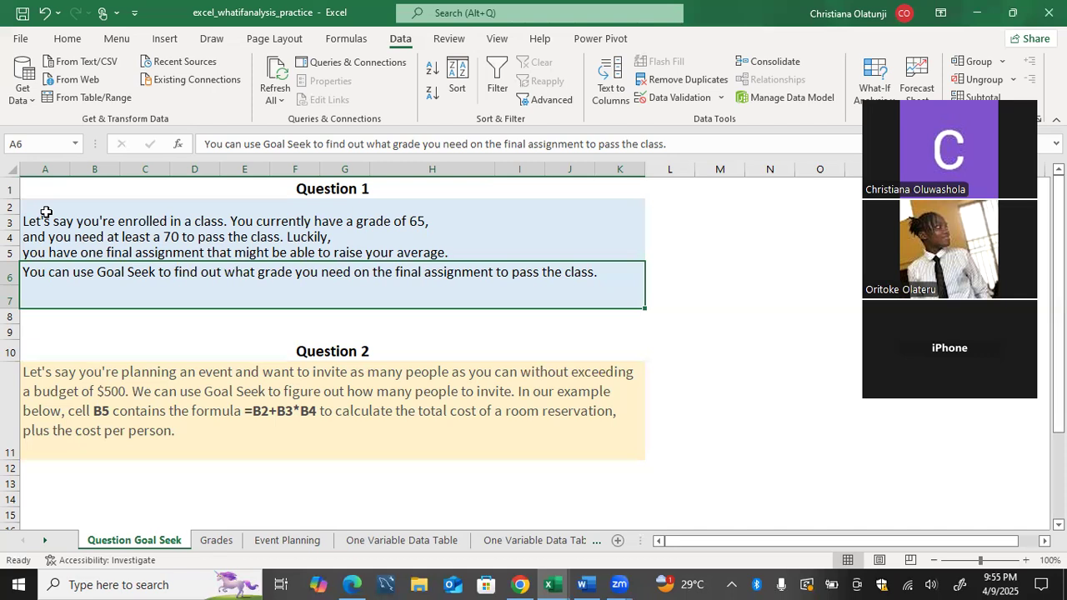
click(36, 381)
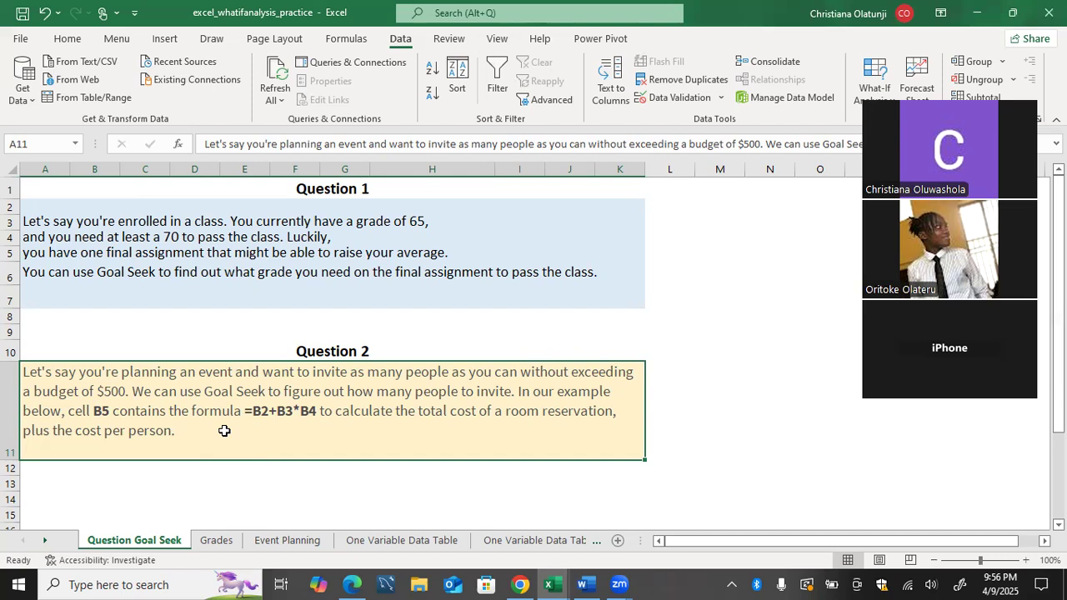
scroll(224, 430, down, 20)
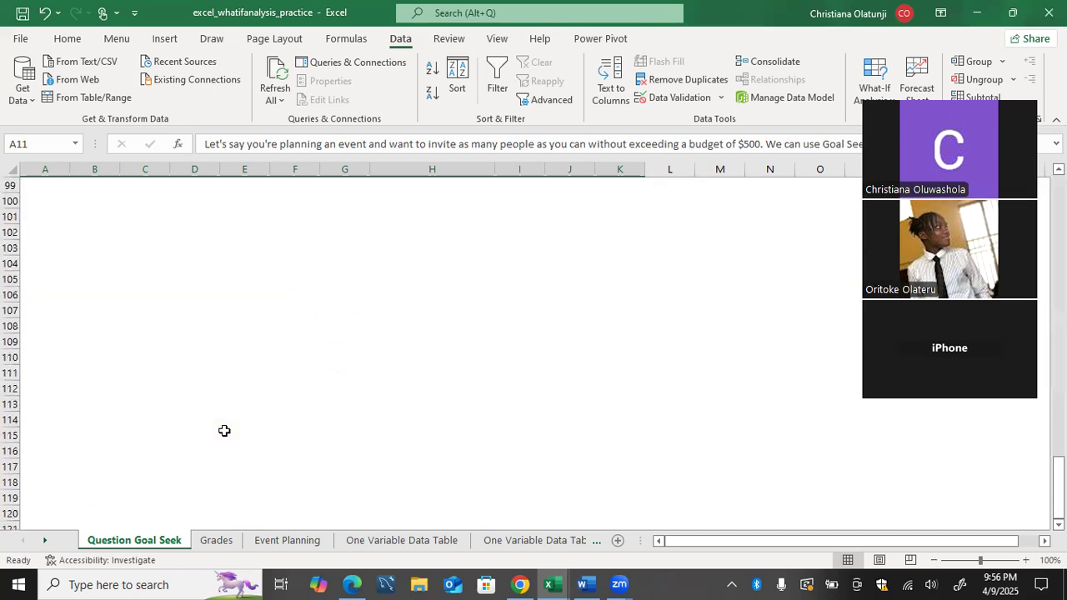
drag(1059, 491, 1059, 206)
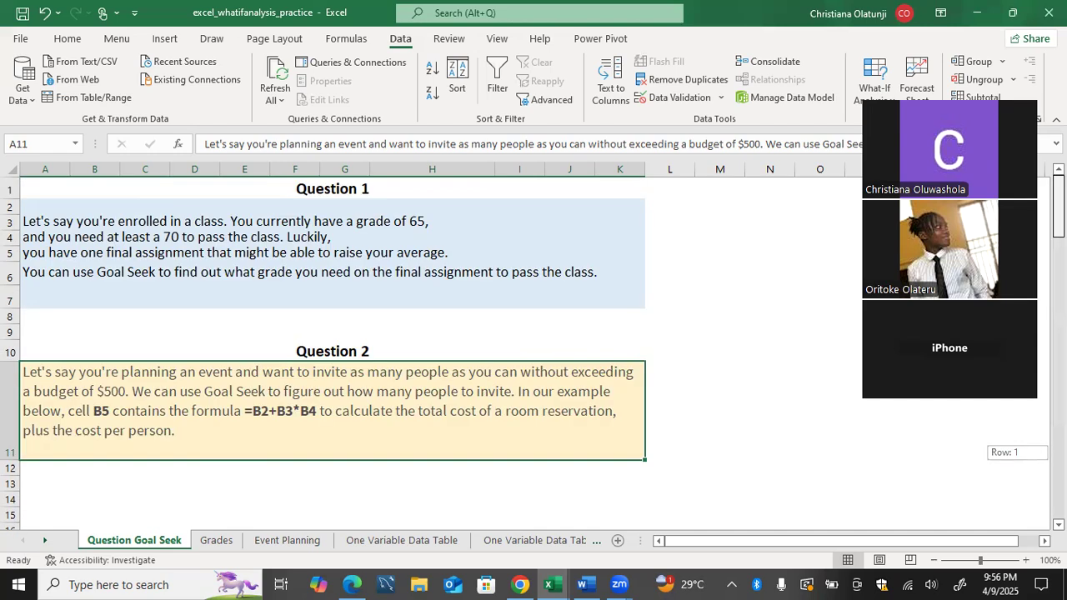
Open the Grades sheet and go through the grade cells one by one from Paper 1 to Final Exam.
click(209, 542)
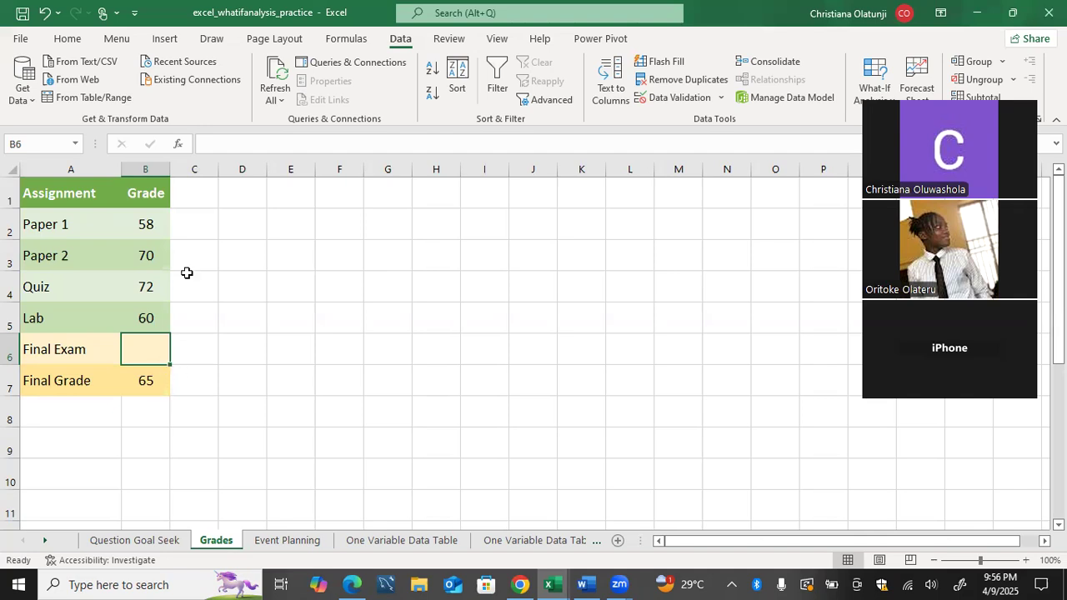
click(180, 222)
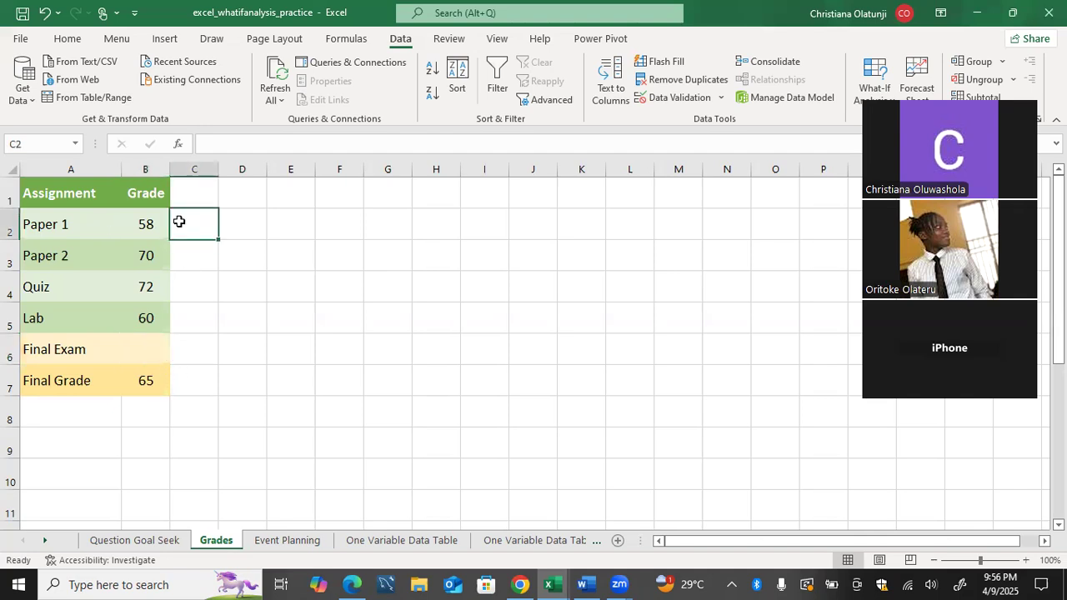
click(164, 224)
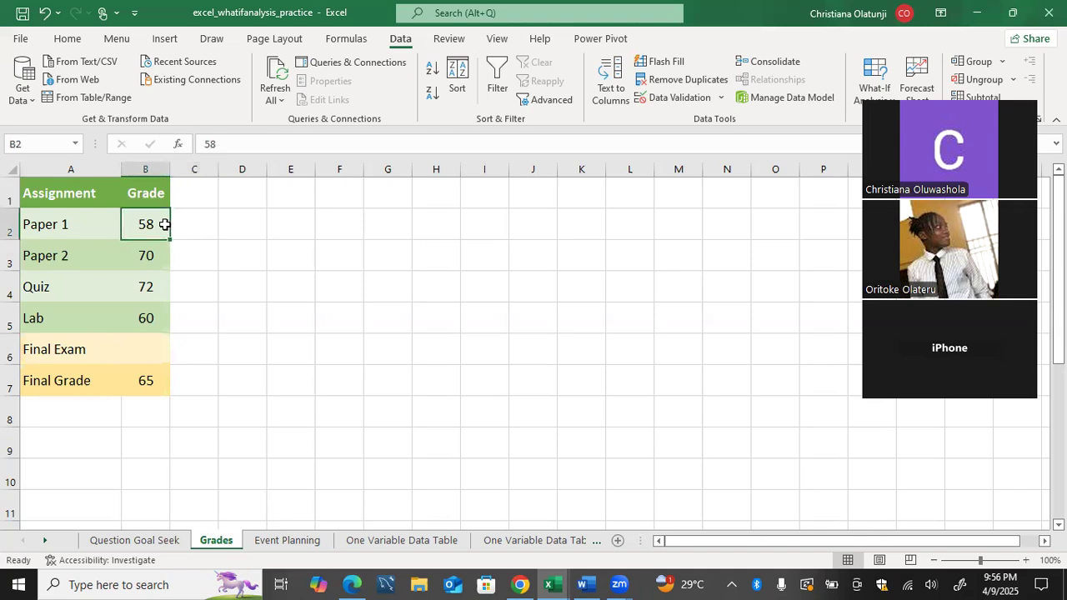
key(Down)
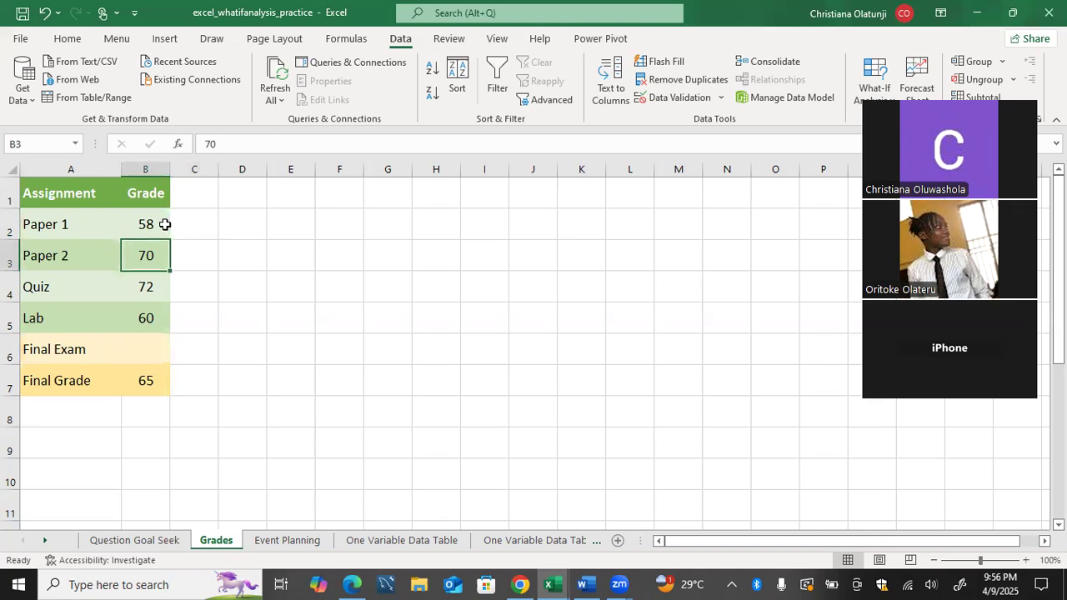
key(Down)
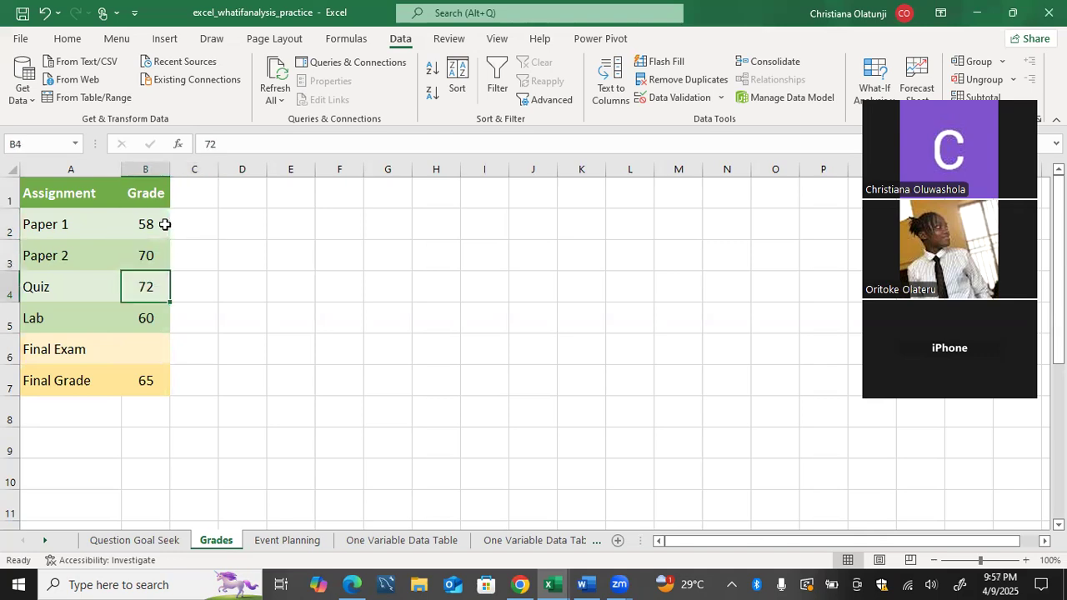
key(Down)
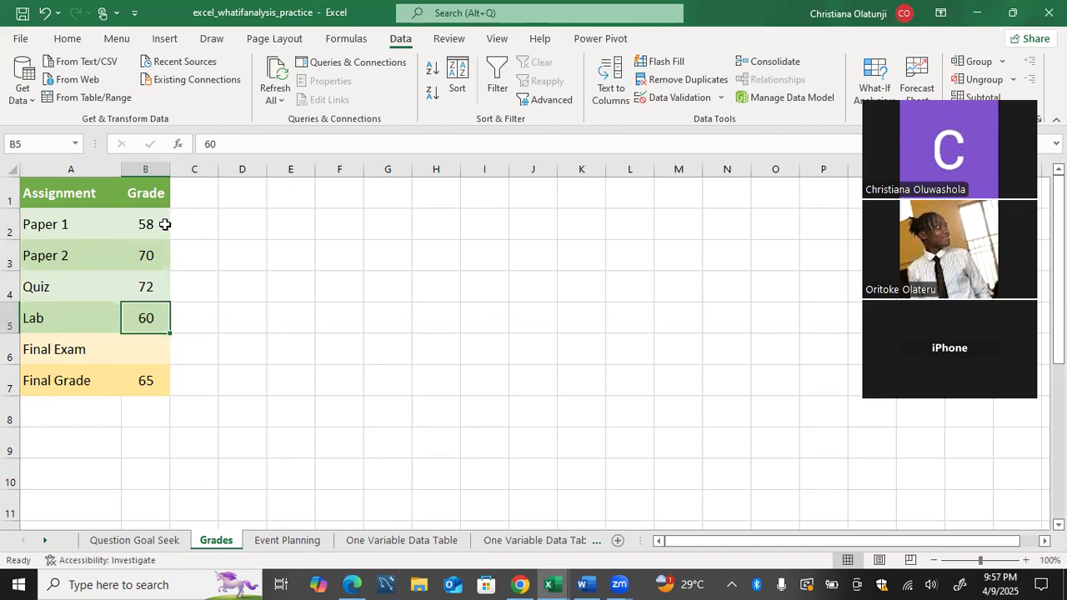
key(Down)
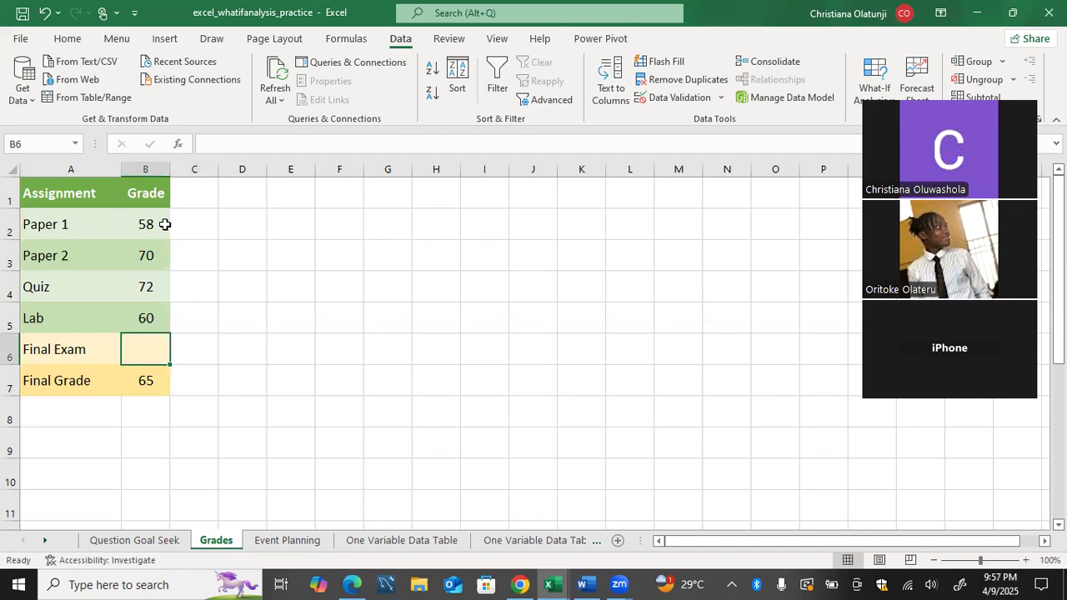
Highlight the grades in B2:B5 and inspect the Final Grade formula in B7.
key(Up)
key(shift+Up)
key(shift+Up)
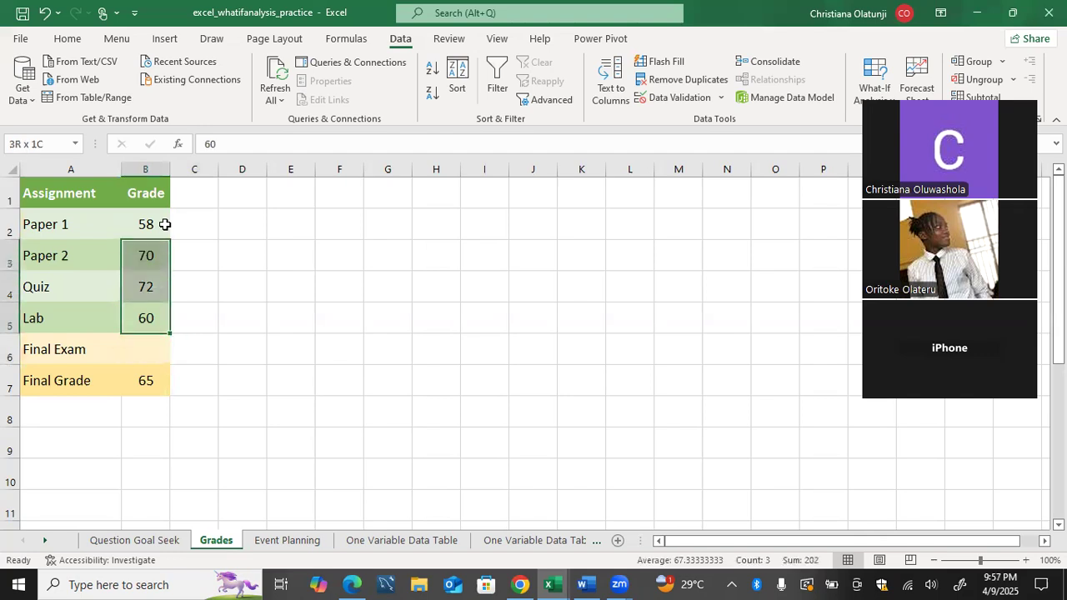
key(shift+Up)
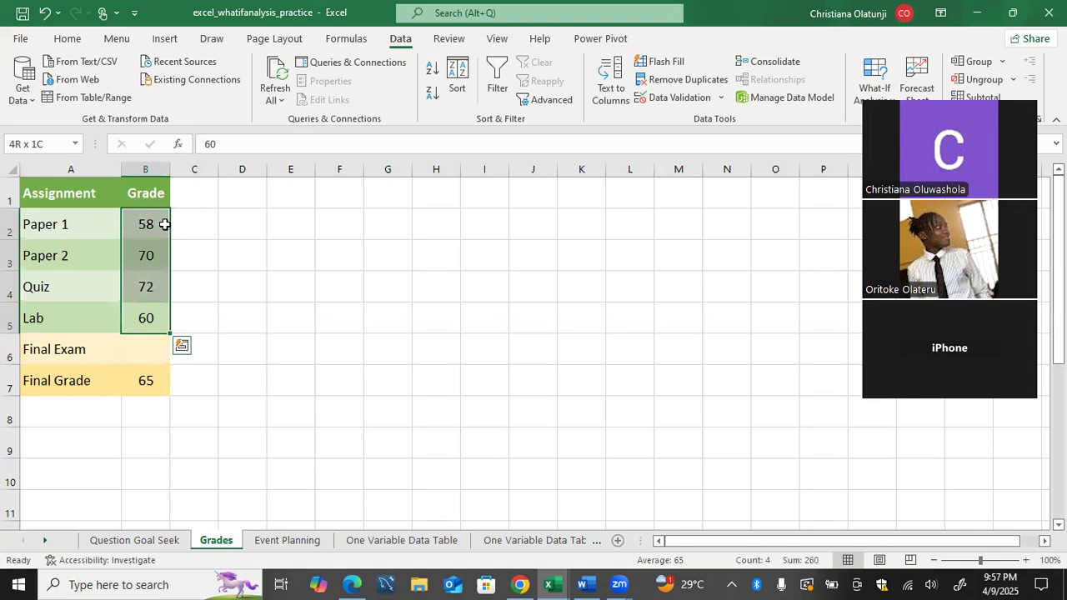
click(131, 376)
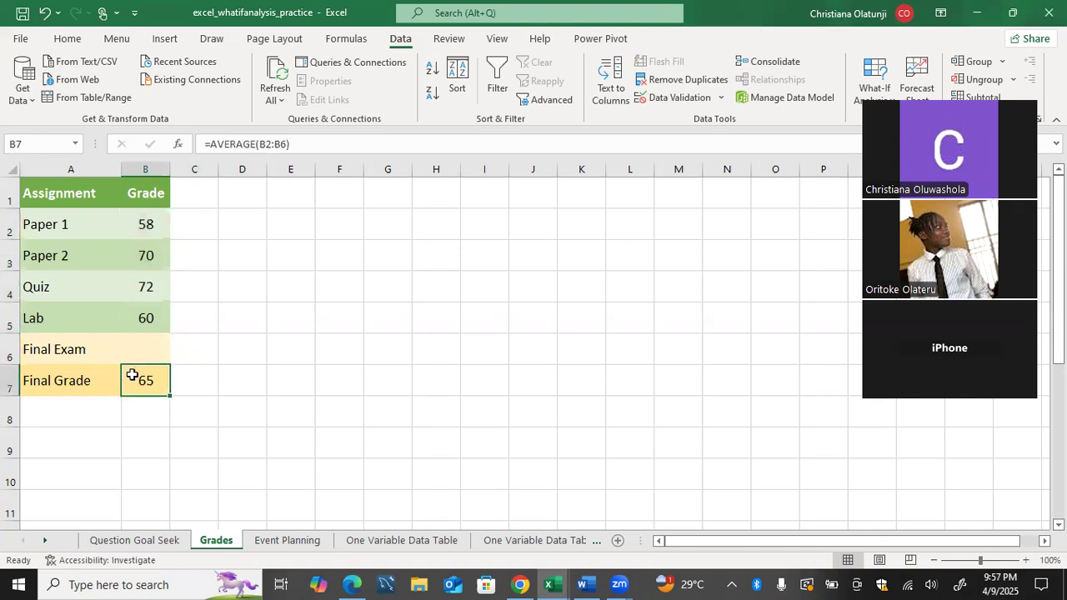
Compare the empty Final Exam cell B6 with the Final Grade formula in B7.
click(144, 356)
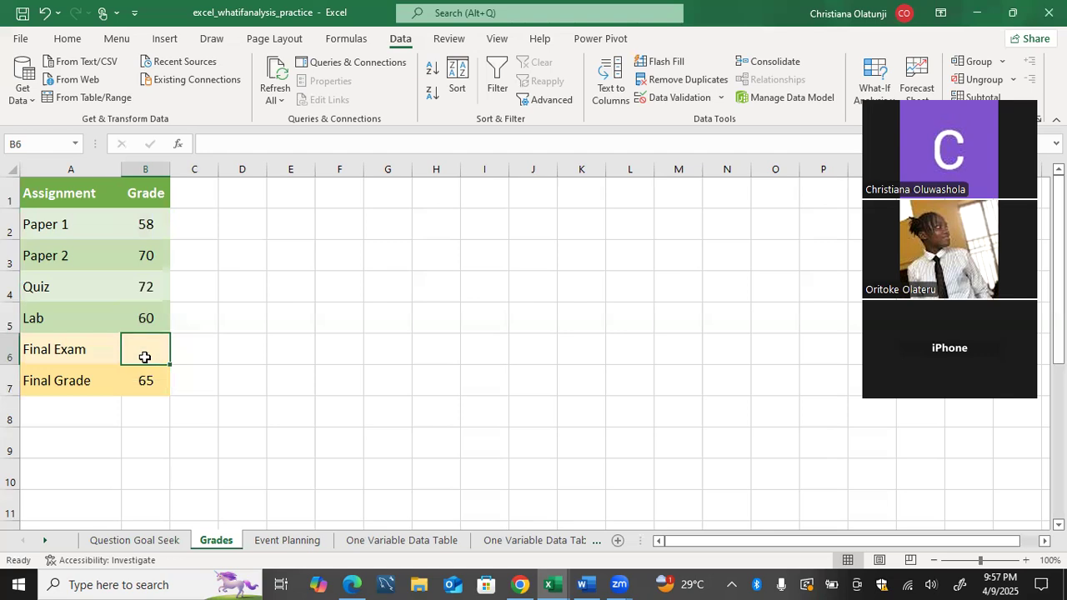
click(145, 376)
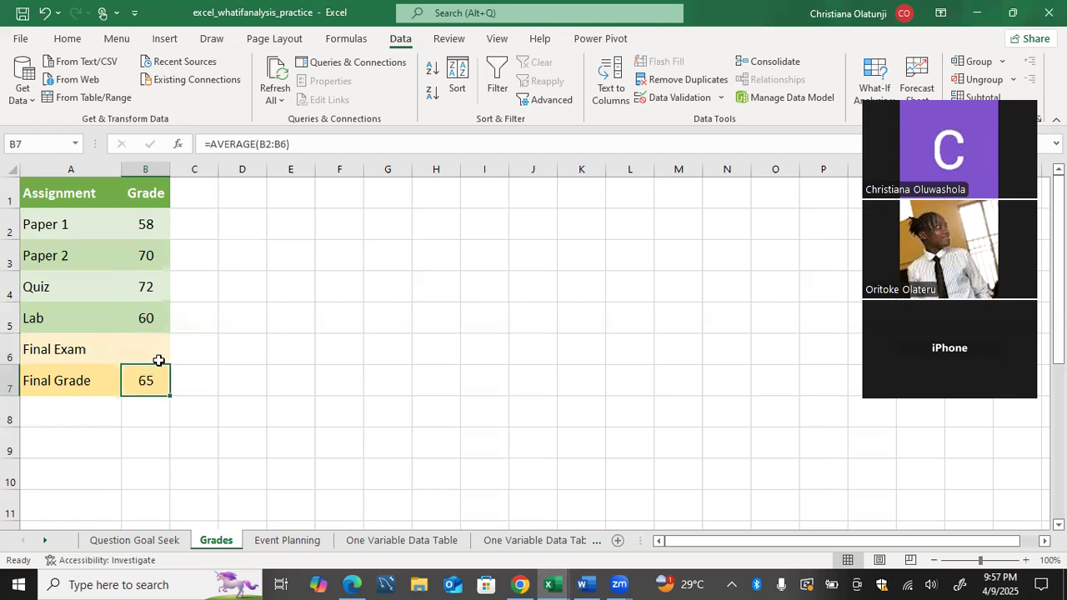
click(159, 358)
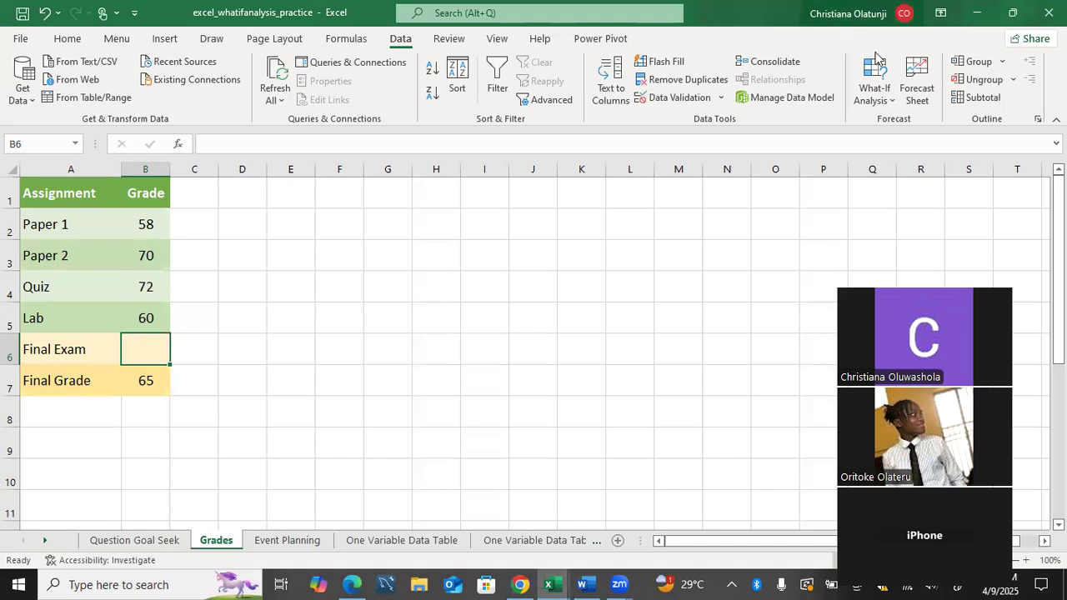
Run a trial Goal Seek setting Final Grade B7 to 70 by changing Final Exam B6, and discard its result.
click(874, 87)
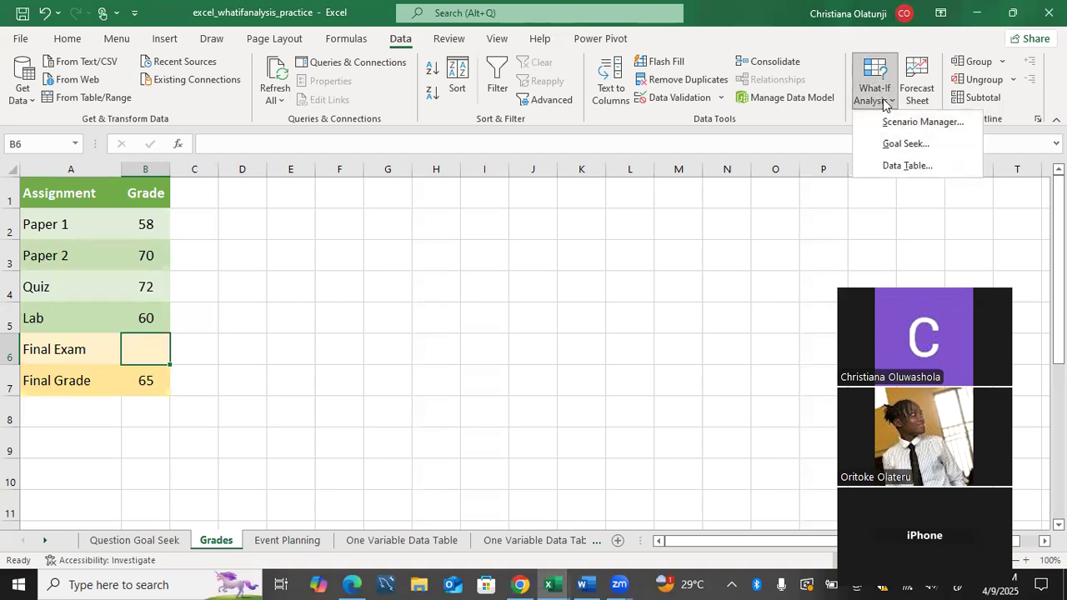
click(890, 143)
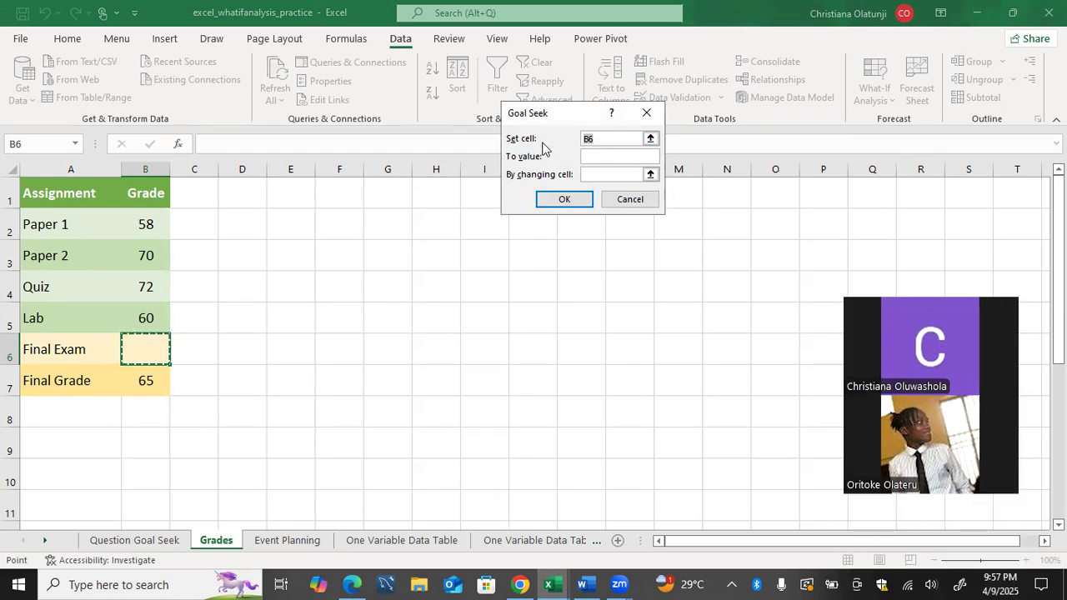
click(145, 379)
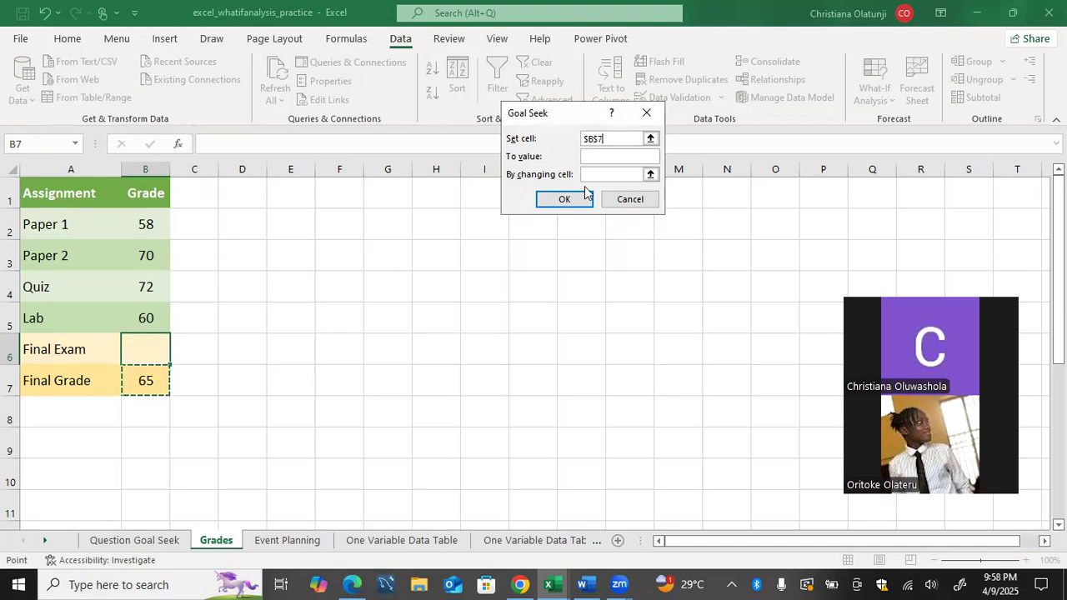
click(589, 157)
text(70)
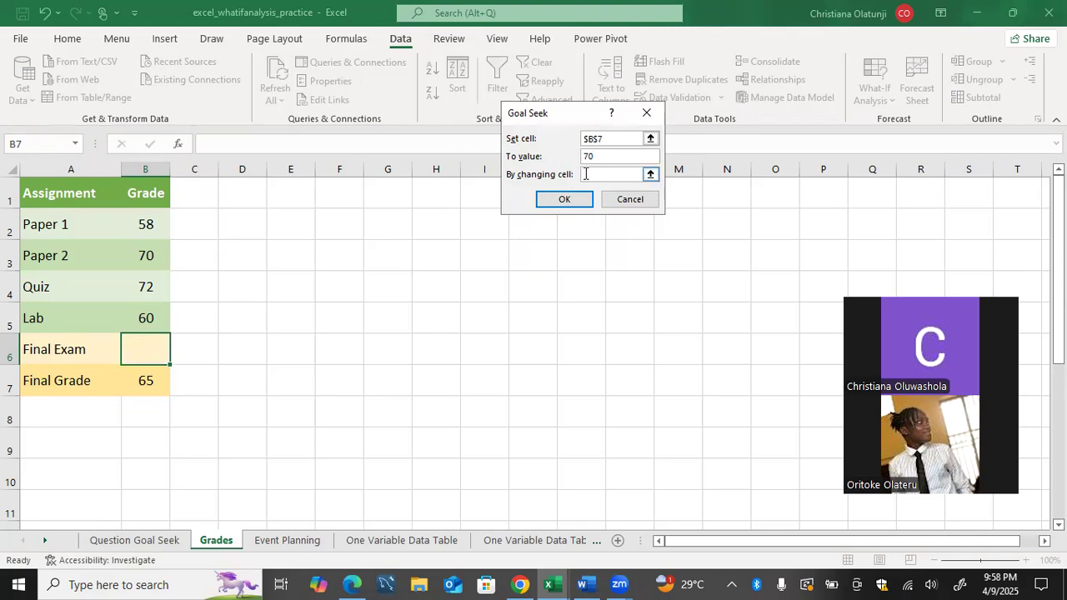
click(585, 174)
click(162, 351)
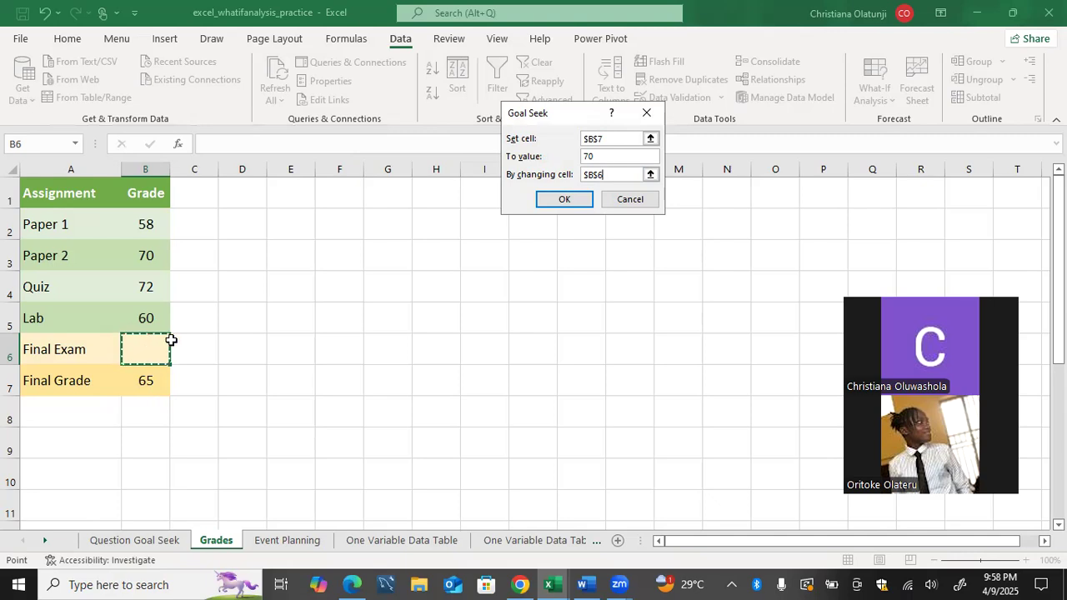
click(563, 201)
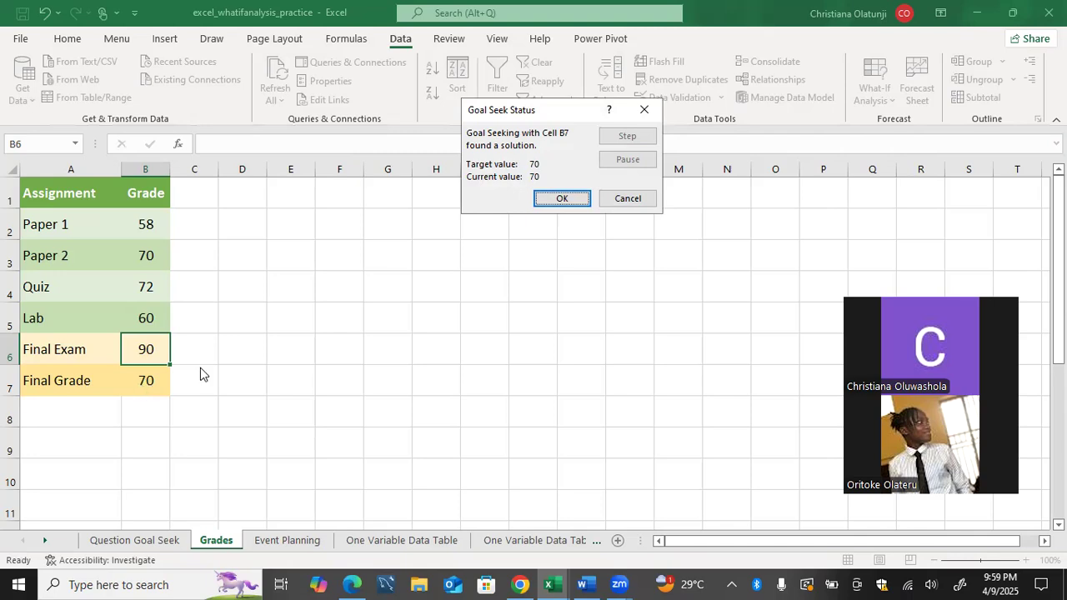
click(623, 199)
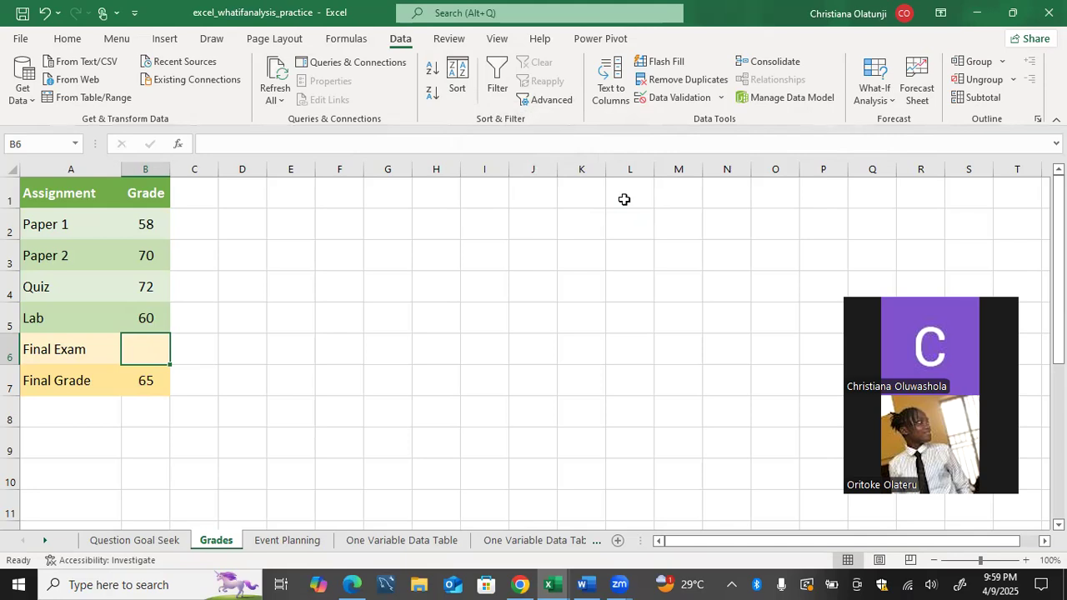
Try Goal Seek with a Final Grade target of 85 in B7 by changing B6, and discard its result.
click(865, 91)
click(869, 143)
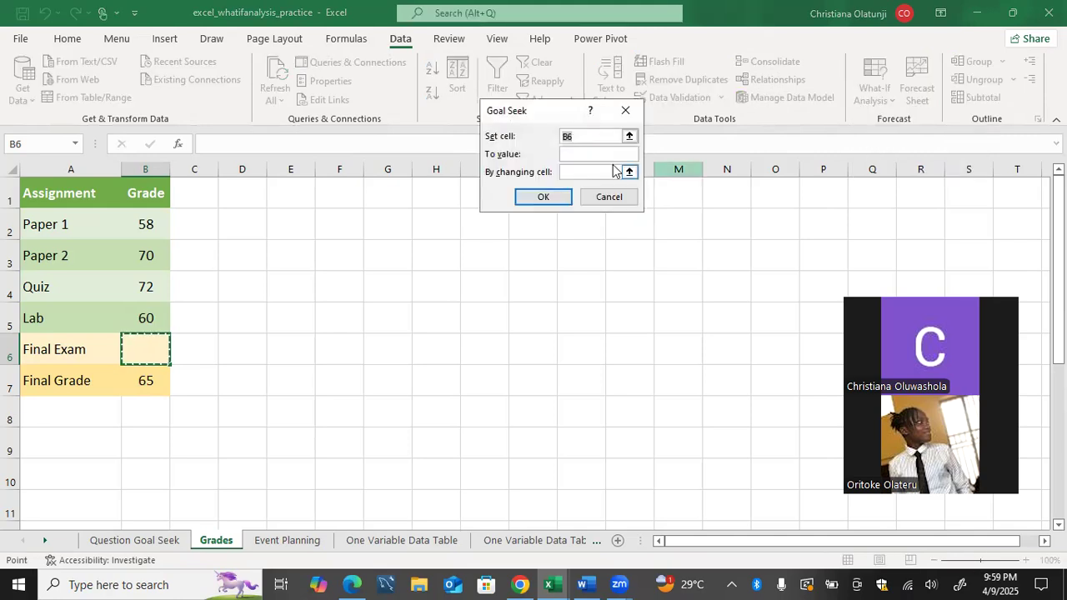
click(138, 379)
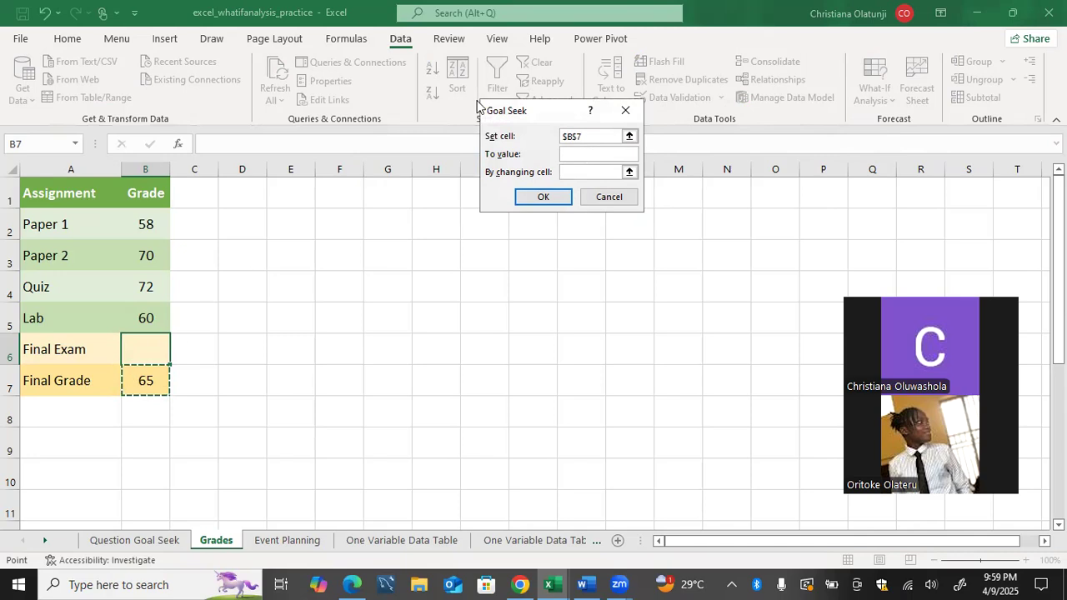
click(582, 159)
text(85)
click(581, 171)
click(155, 341)
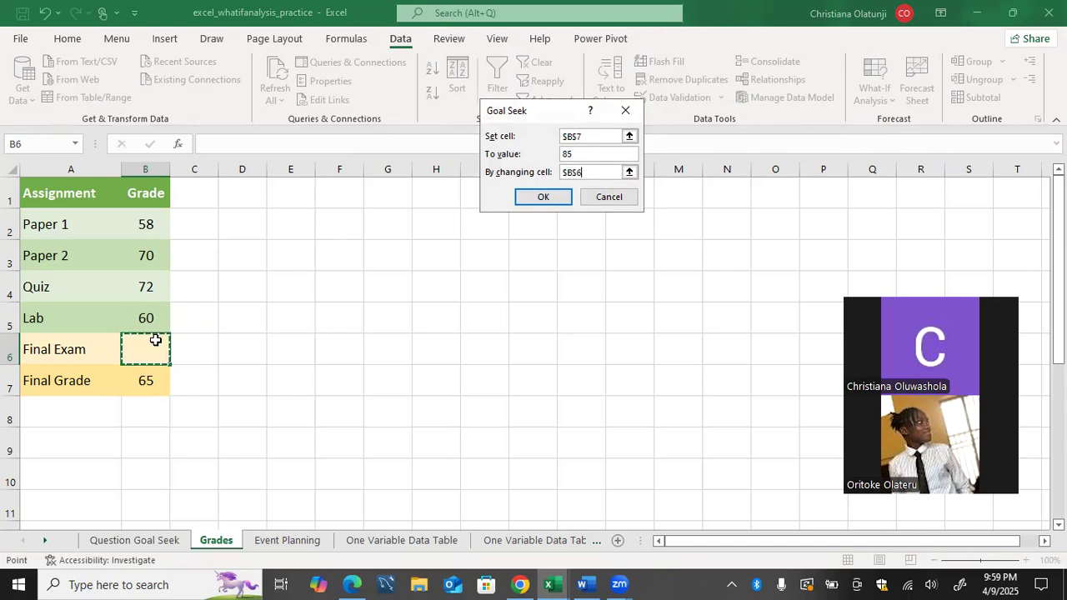
click(543, 197)
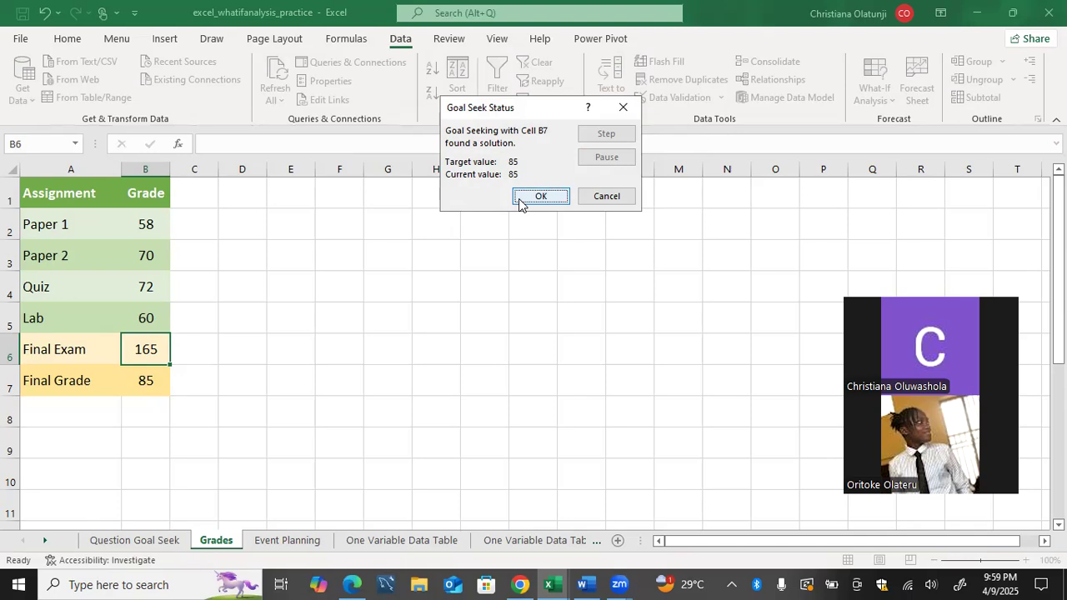
click(582, 196)
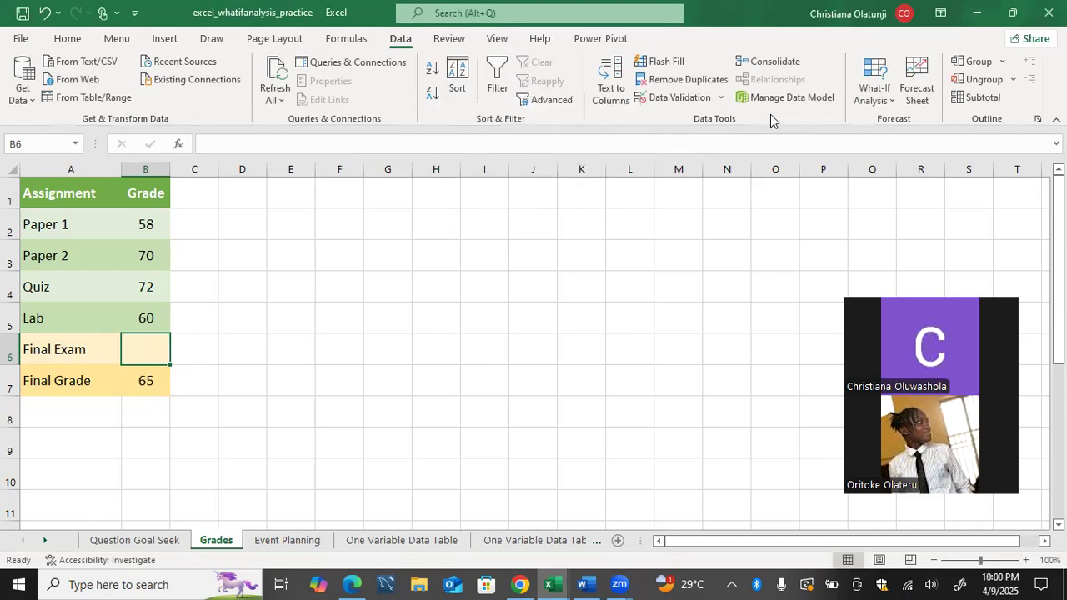
Run Goal Seek to bring Final Grade B7 to 70 by changing Final Exam B6, and keep the solution.
click(862, 101)
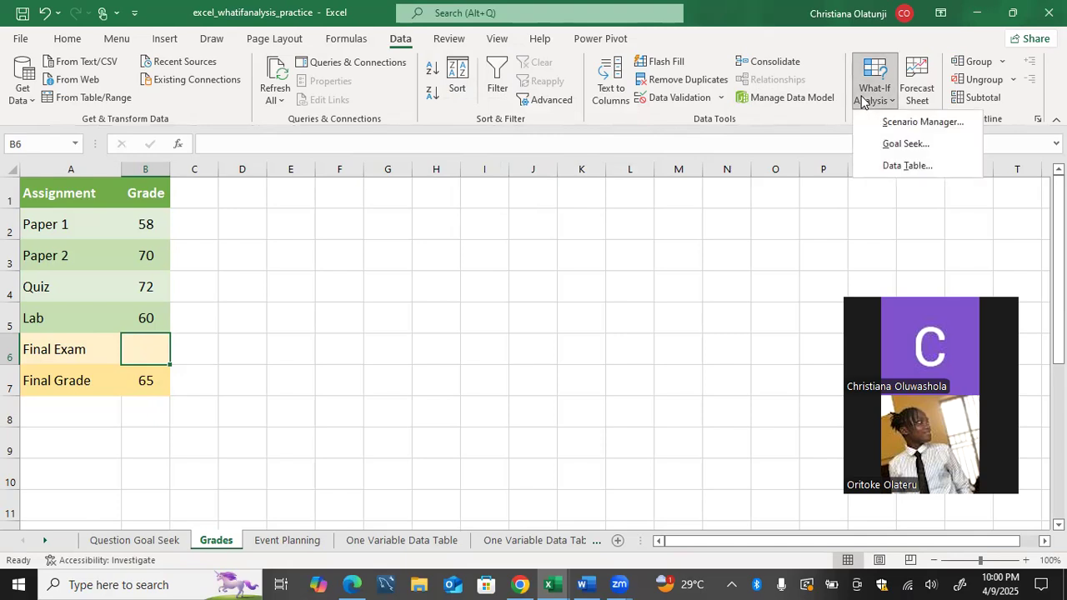
click(872, 142)
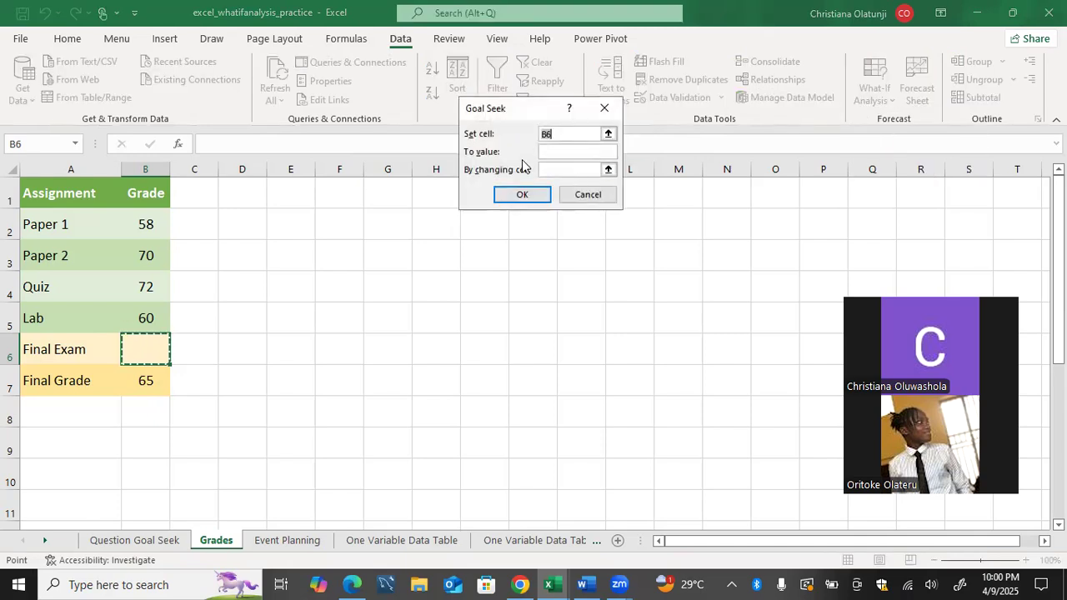
click(137, 381)
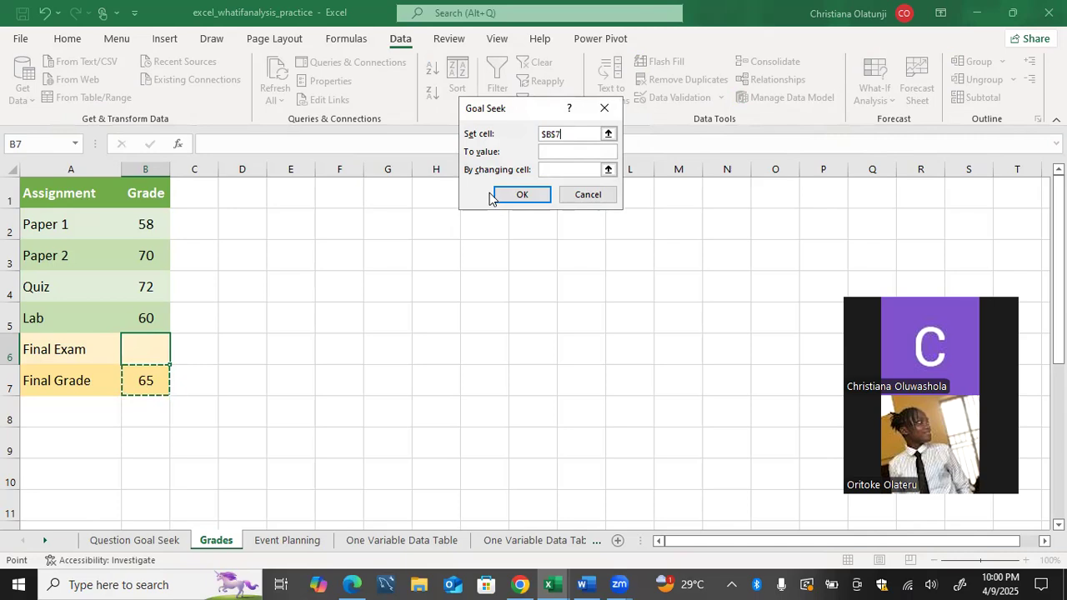
click(542, 154)
text(70)
click(544, 167)
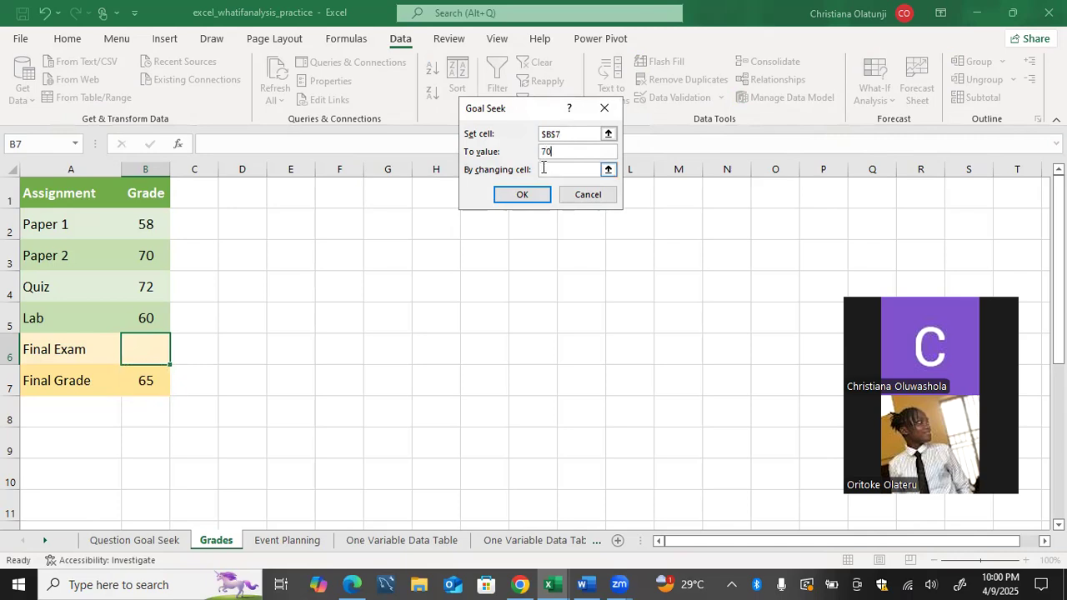
click(148, 347)
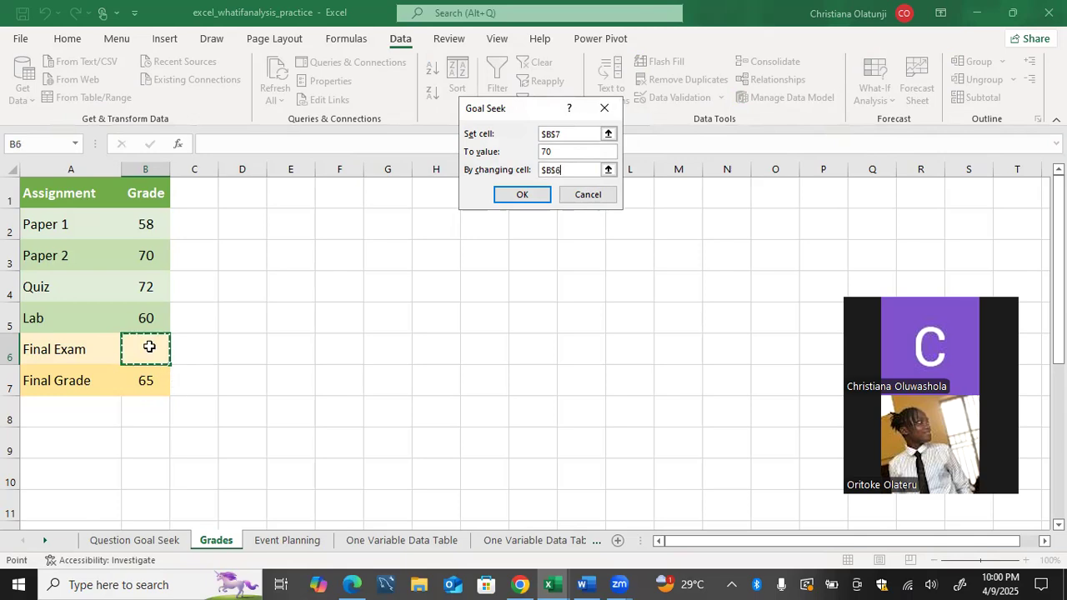
click(527, 196)
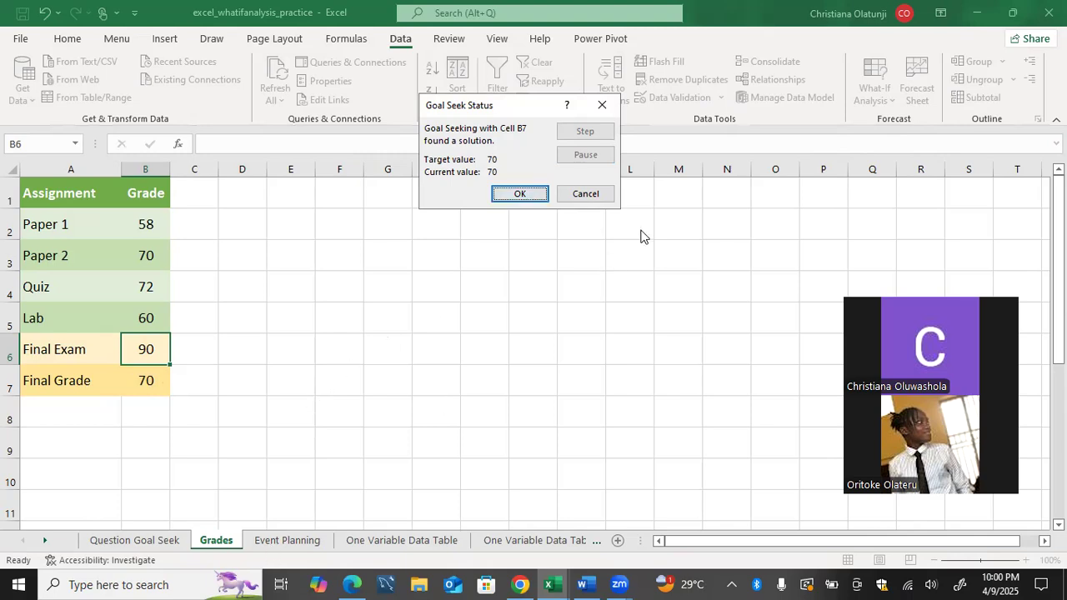
click(540, 197)
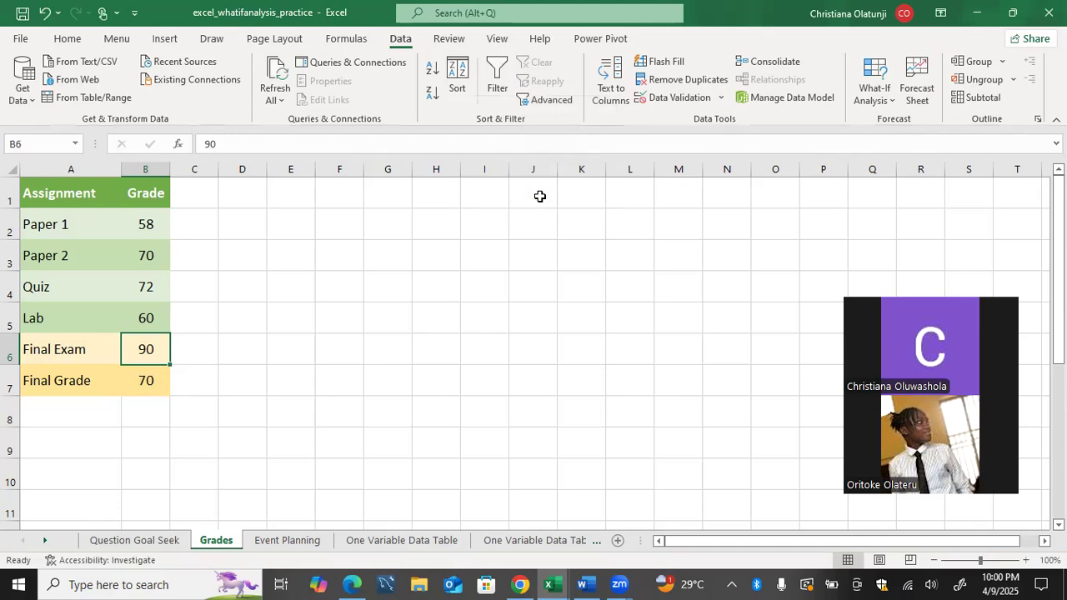
Reread Question 2 on the Question Goal Seek sheet and return to the Event Planning sheet.
click(286, 541)
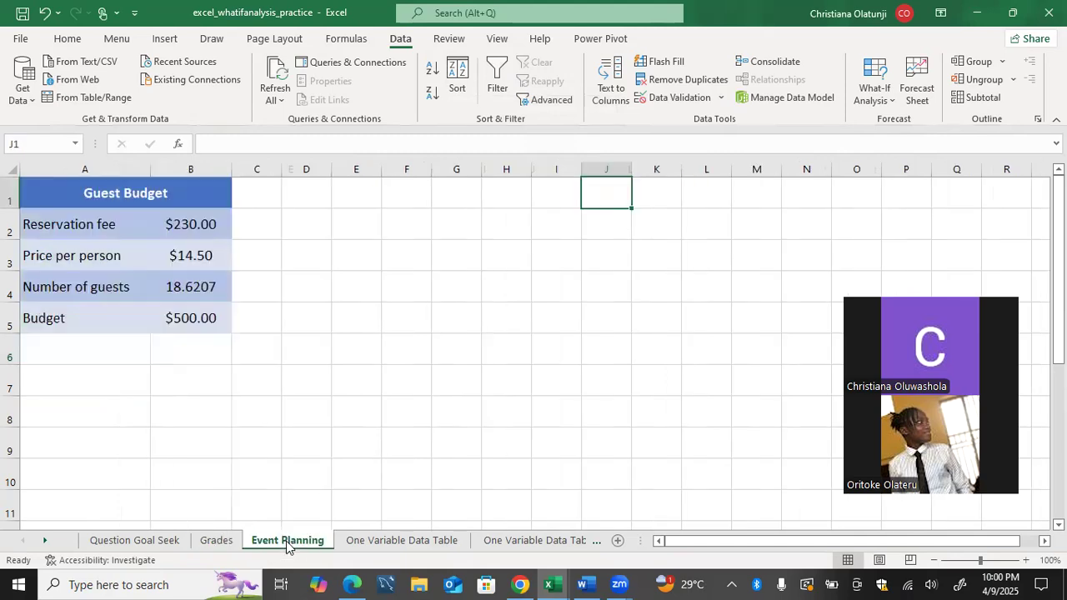
click(134, 543)
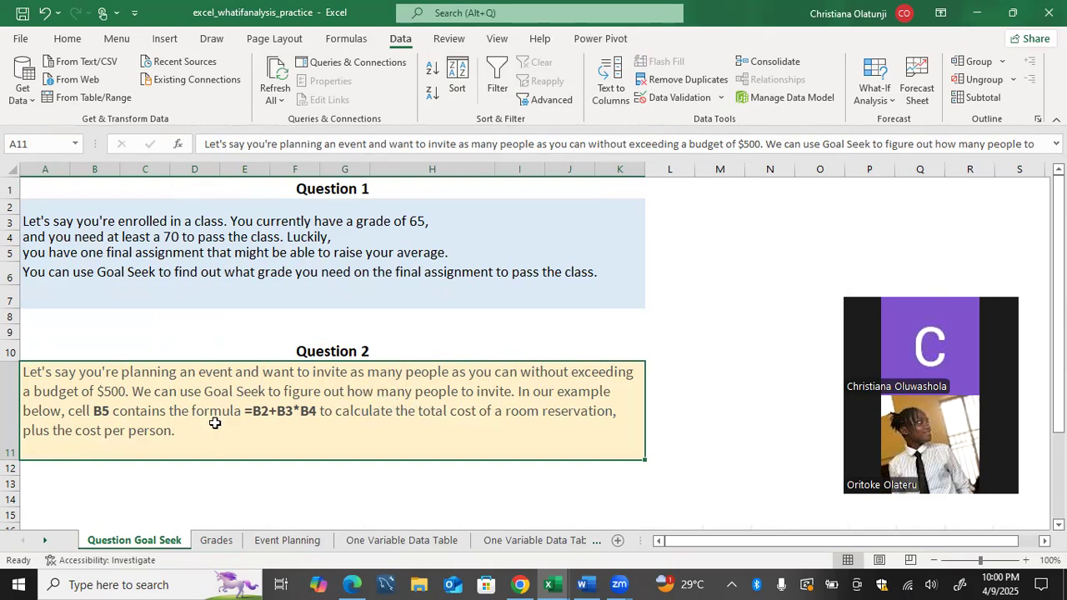
click(281, 543)
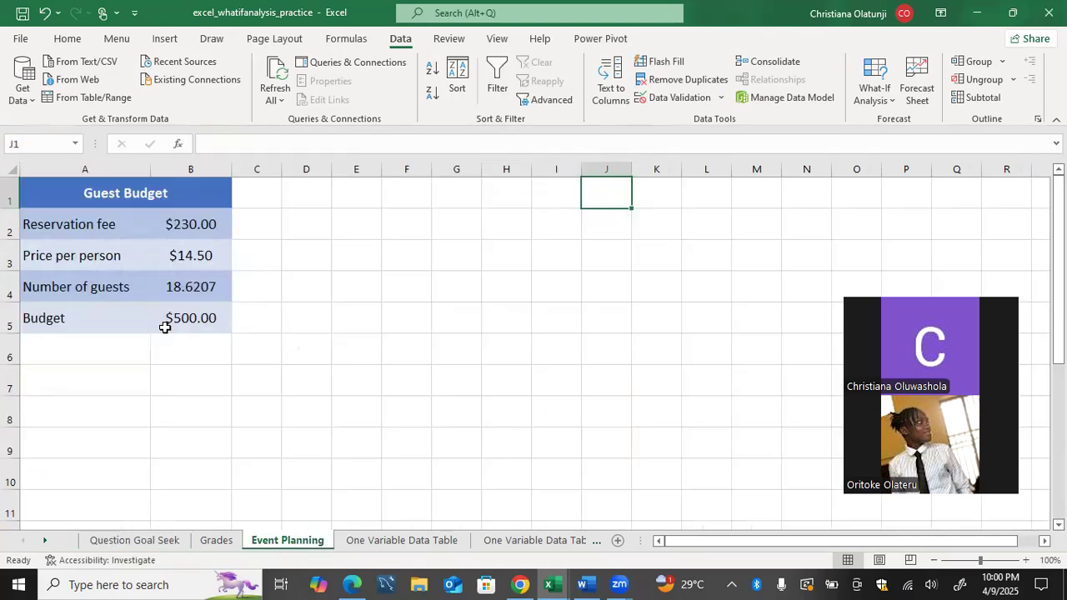
Clear the Number of guests value in cell B4 of the Guest Budget table.
click(173, 287)
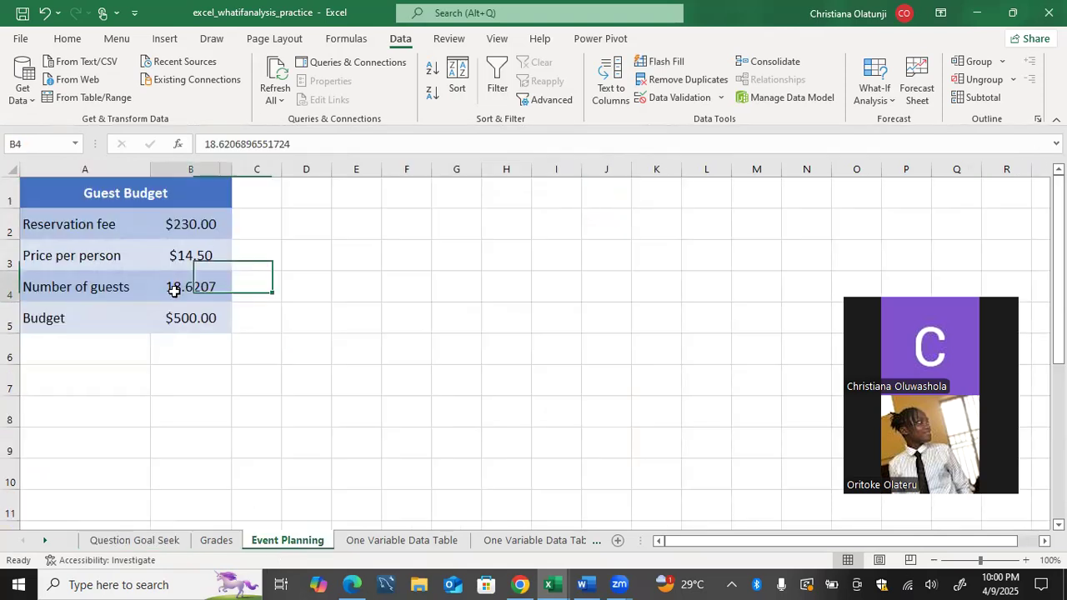
key(Left)
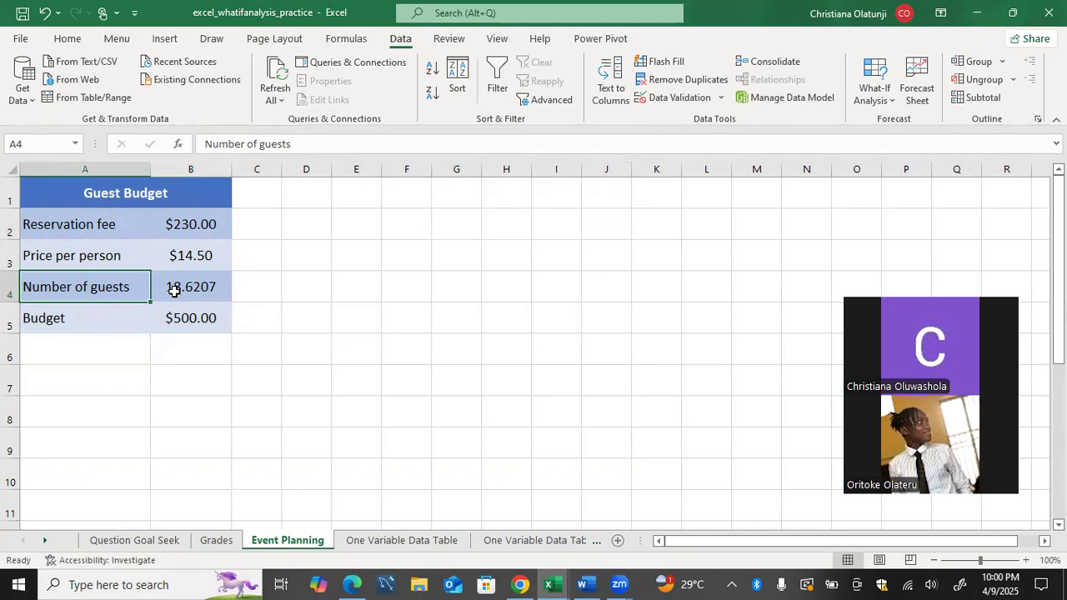
click(174, 290)
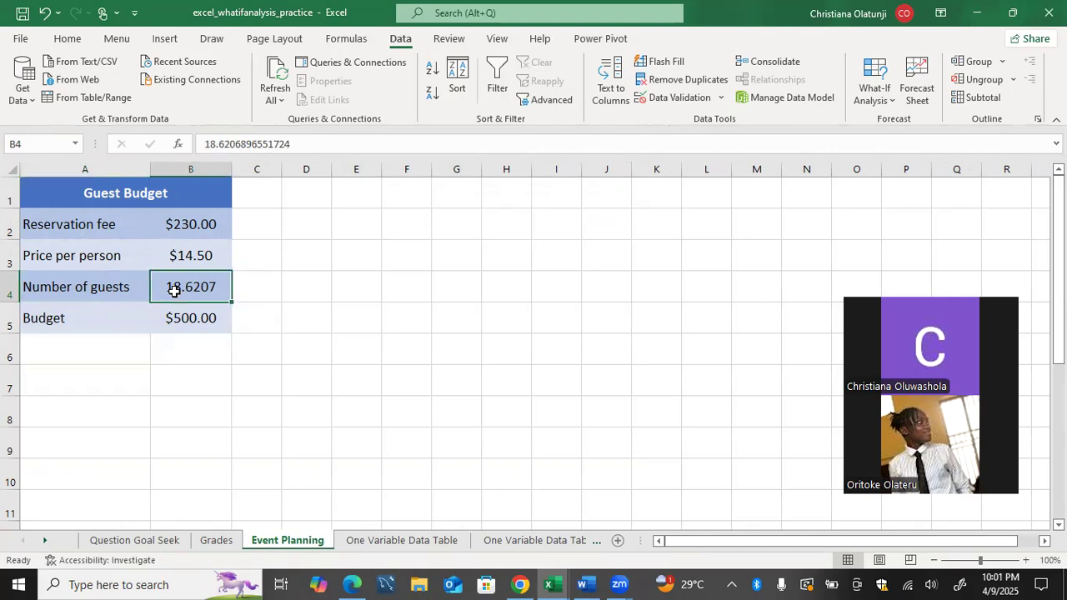
double_click(174, 290)
key(Delete)
key(Delete)
key(Delete)
key(Delete)
key(Delete)
key(Delete)
key(Delete)
key(Delete)
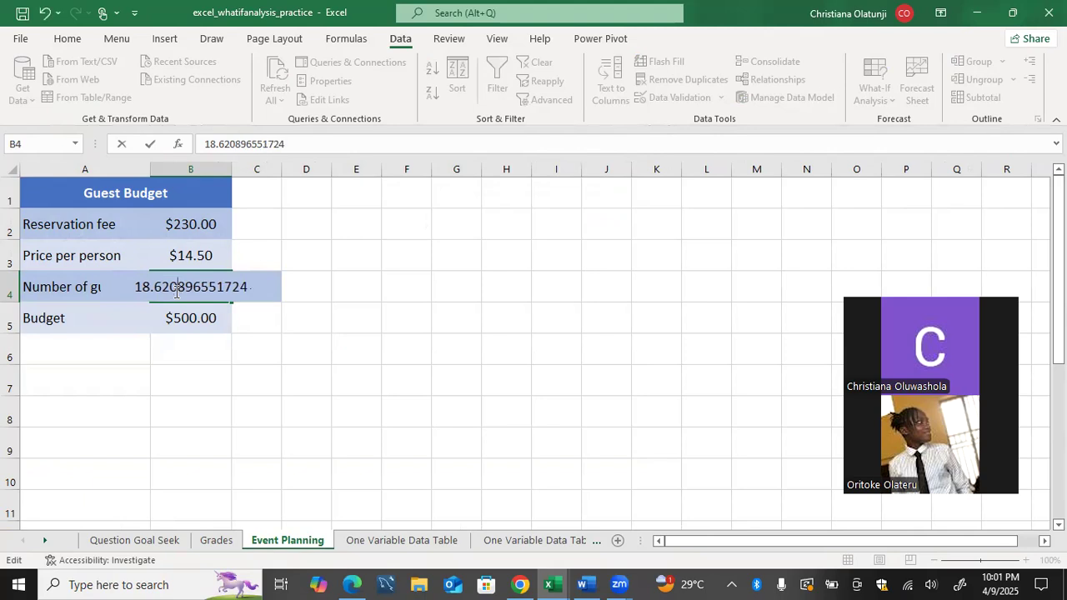
key(Delete)
key(Delete)
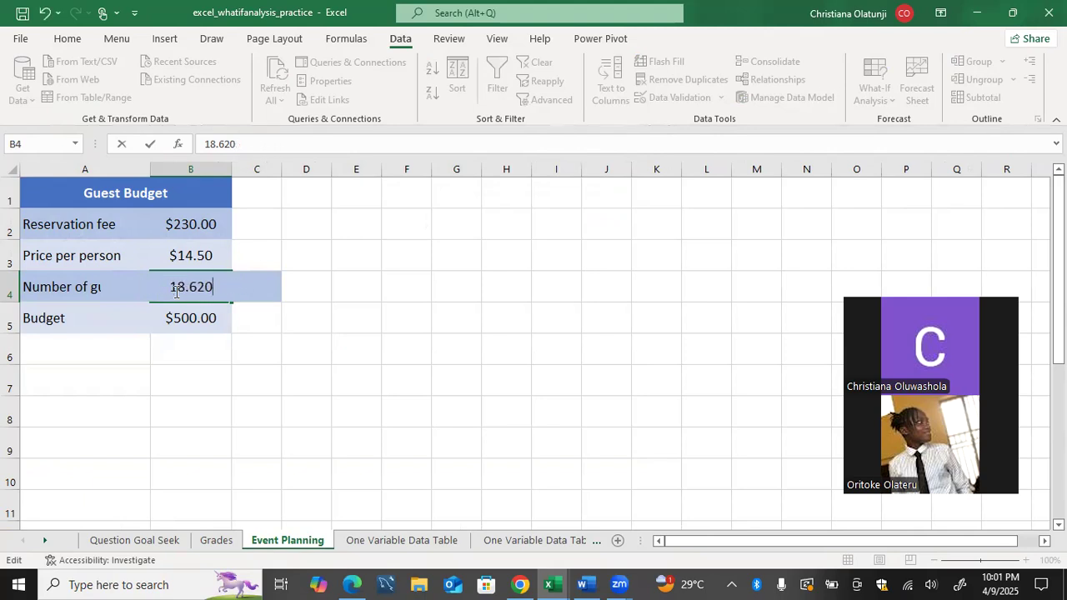
key(BackSpace)
key(BackSpace)
key(BackSpace)
key(BackSpace)
key(BackSpace)
key(BackSpace)
click(267, 381)
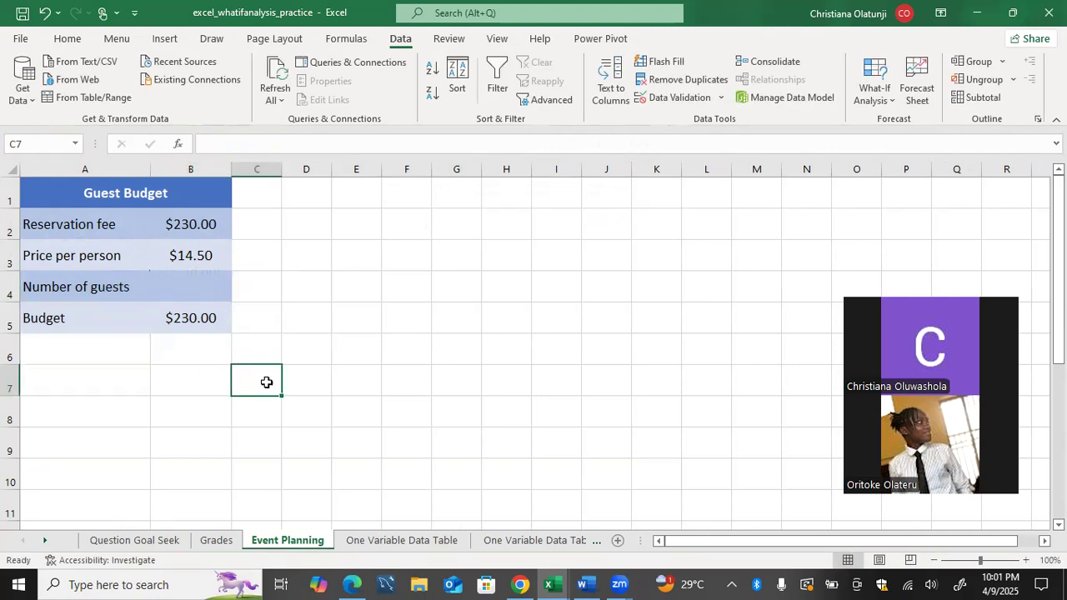
Run Goal Seek to bring Budget B5 to 500 by changing Number of guests B4, and keep the solution.
click(206, 322)
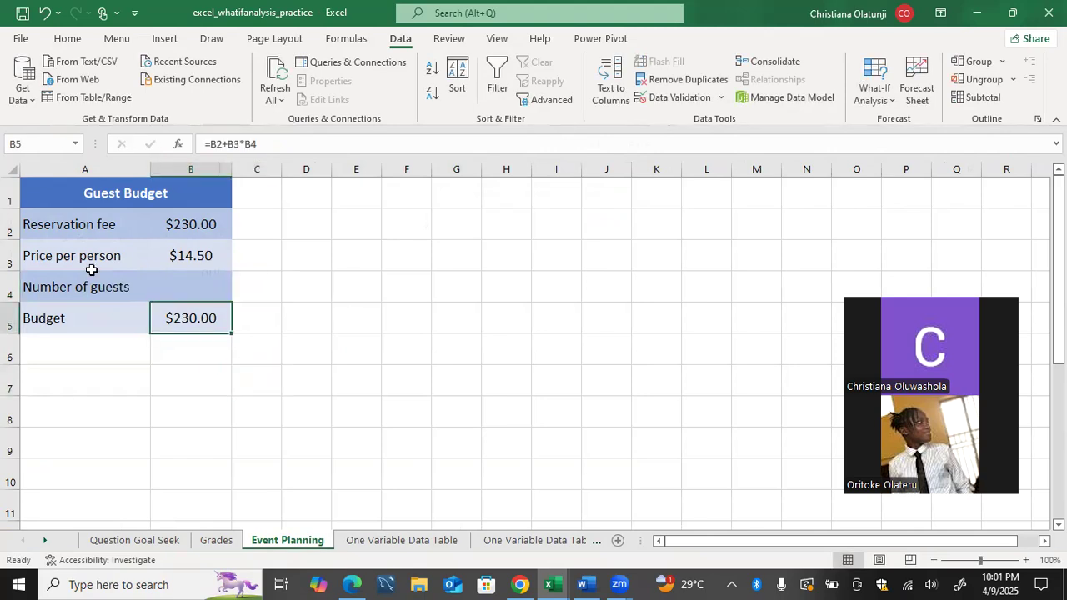
click(880, 77)
click(882, 143)
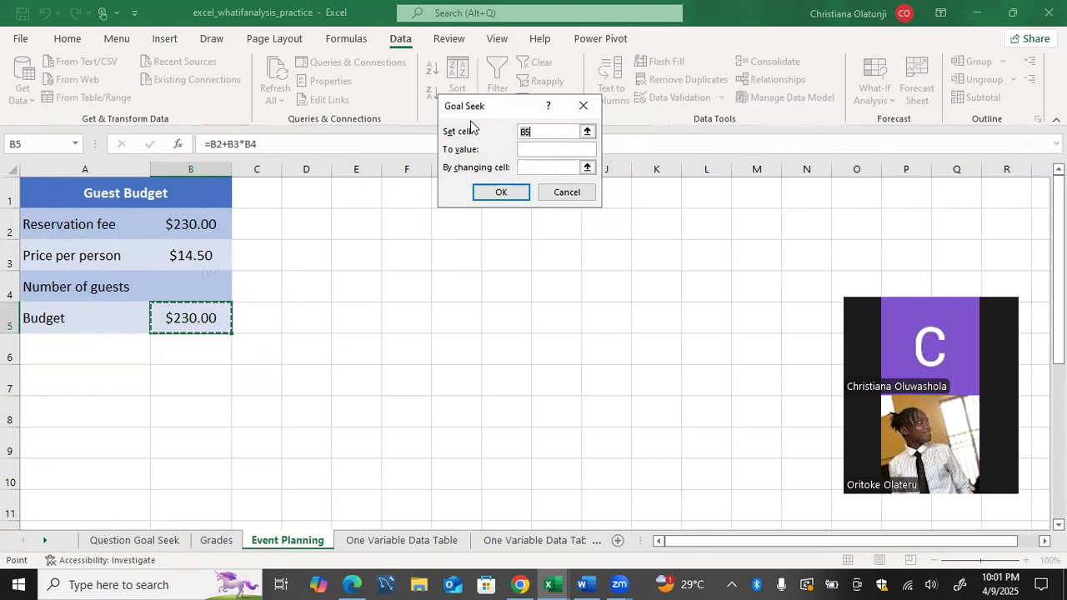
click(183, 317)
click(523, 148)
text(500)
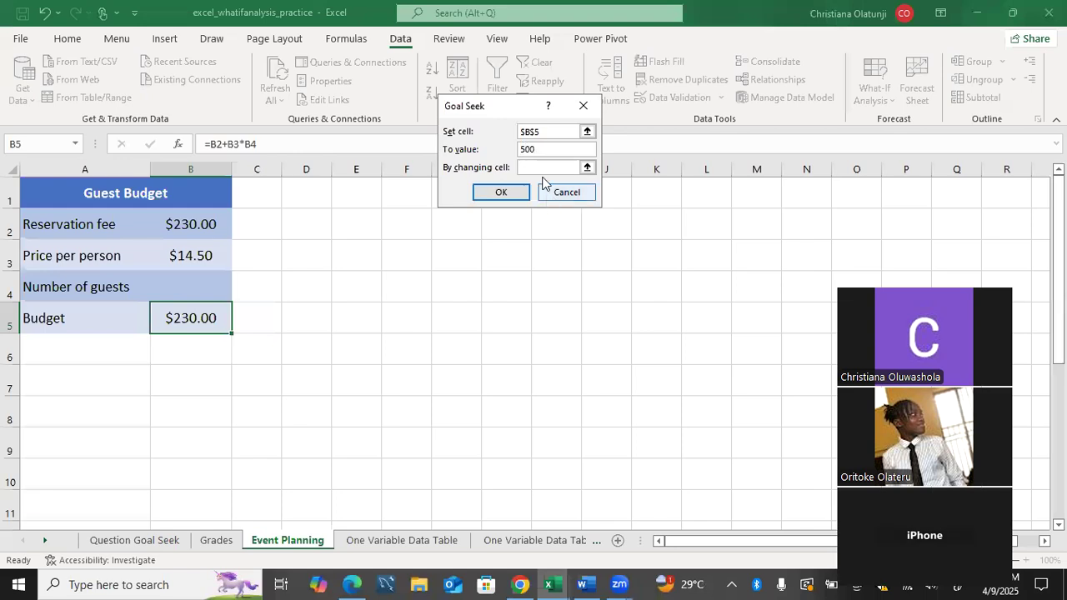
click(536, 169)
click(217, 287)
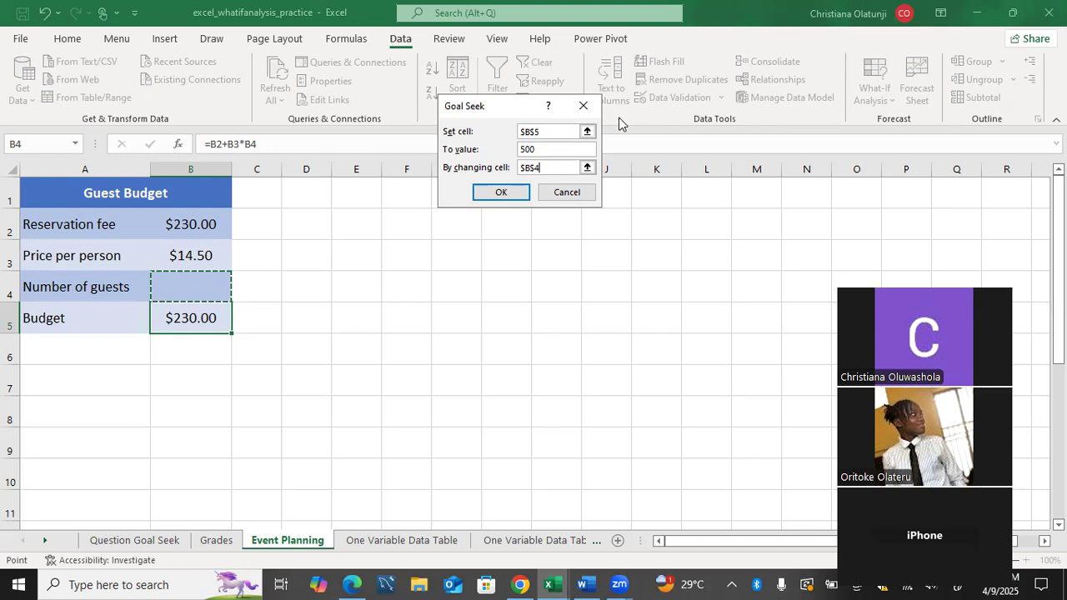
click(501, 192)
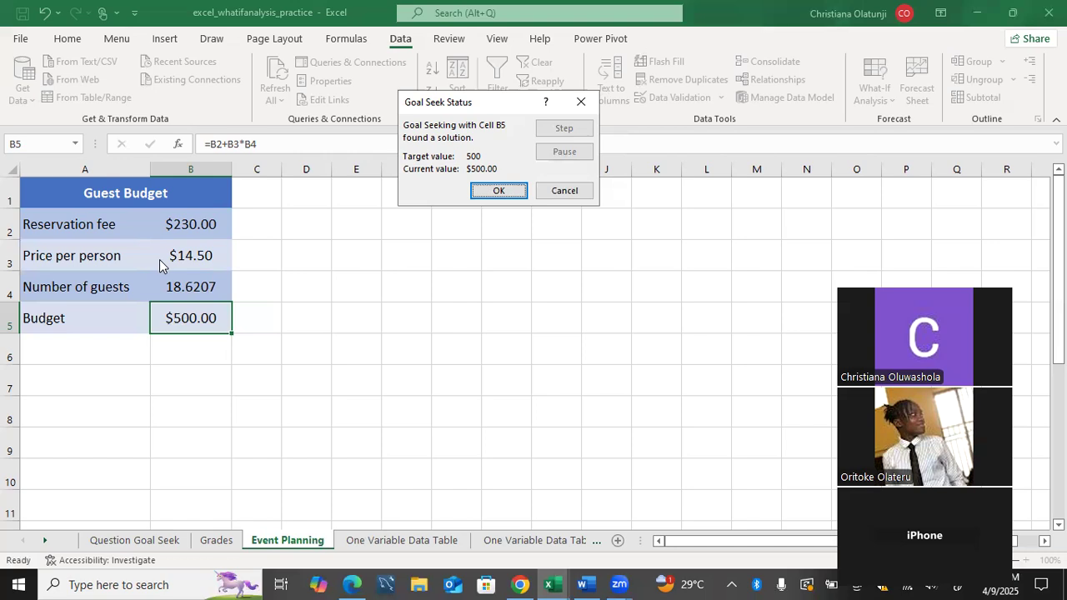
click(496, 191)
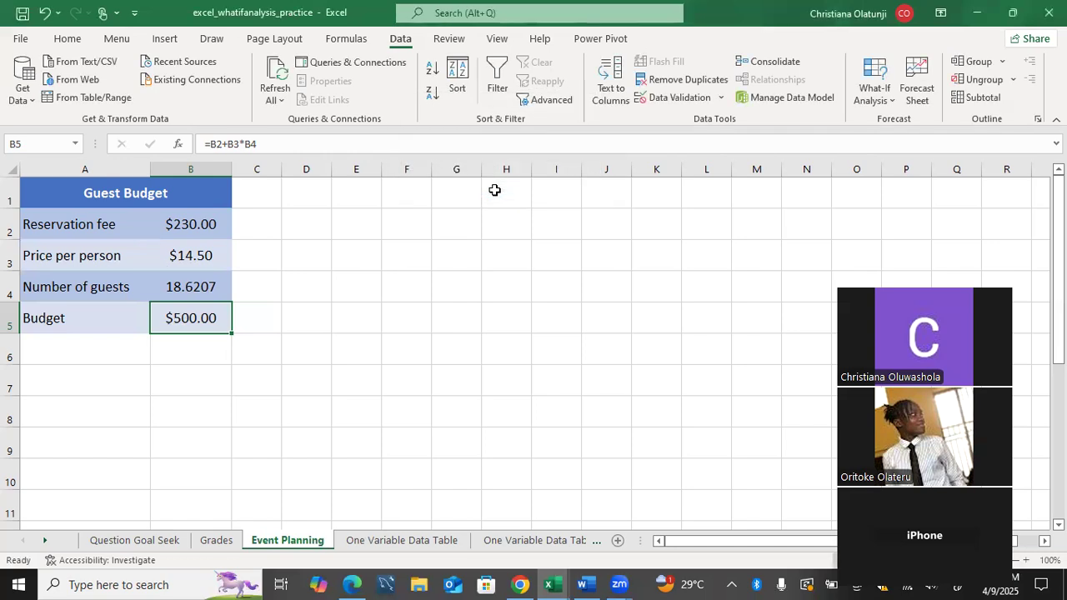
Switch to the sales_data_sample workbook, view the pivot tables on Sheet3, and look through its further sheets.
mouse_move(552, 583)
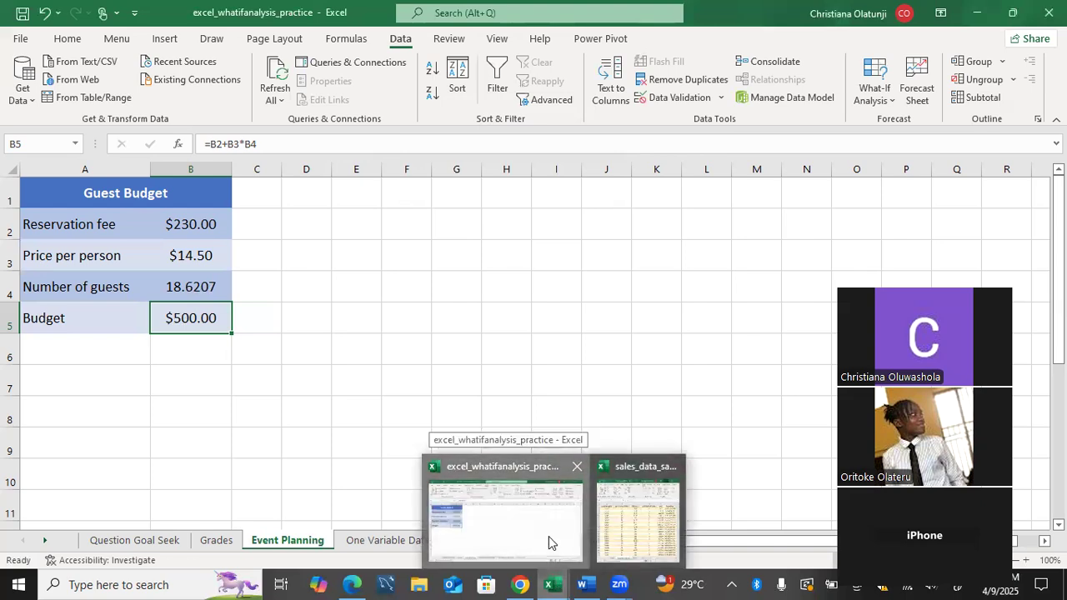
click(549, 542)
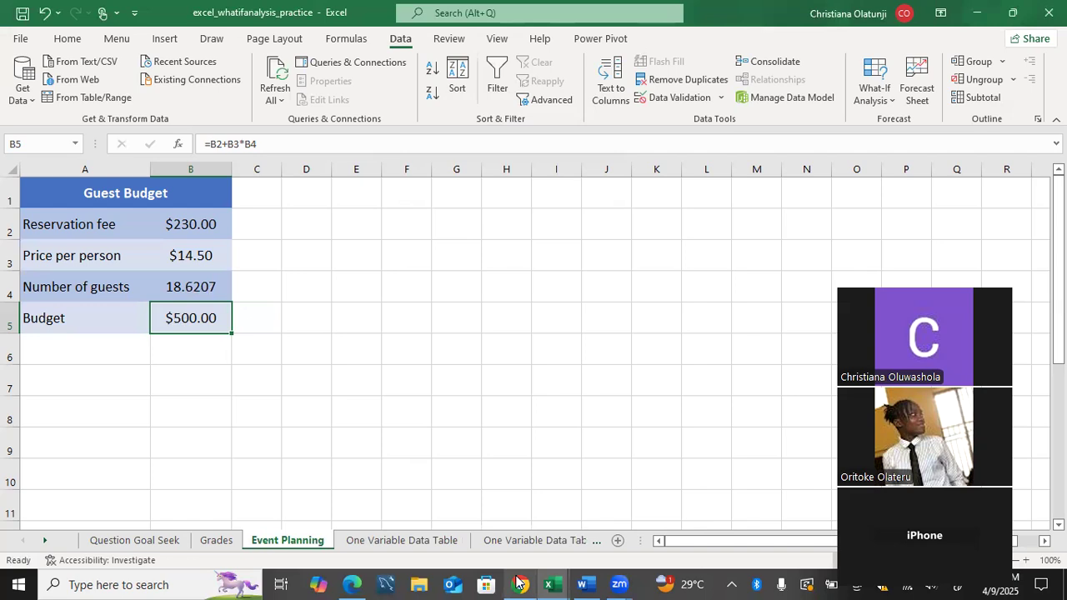
mouse_move(548, 583)
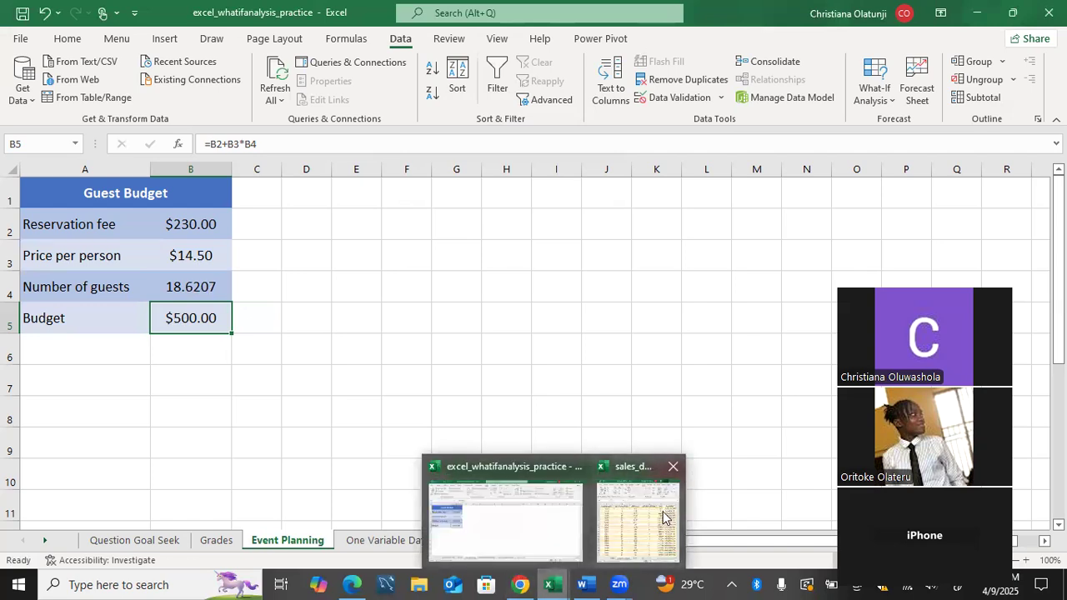
click(662, 515)
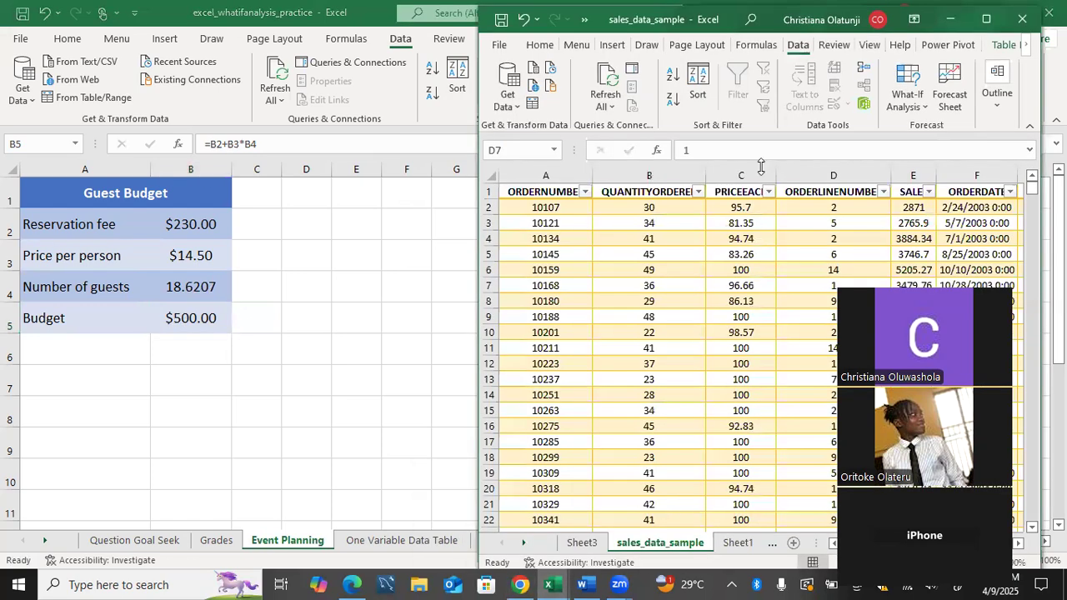
click(577, 543)
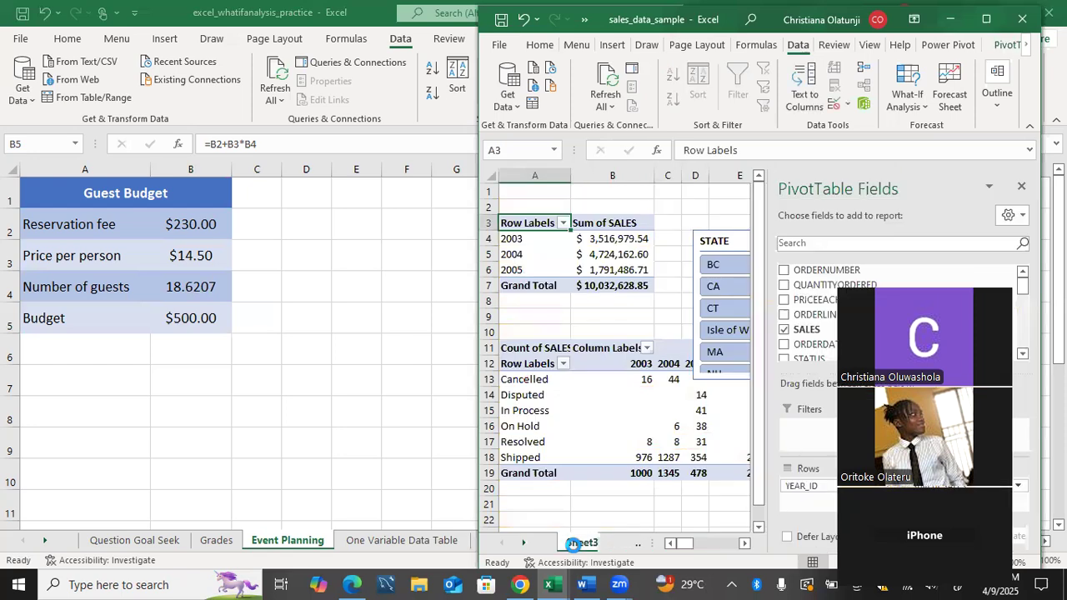
click(524, 542)
click(524, 543)
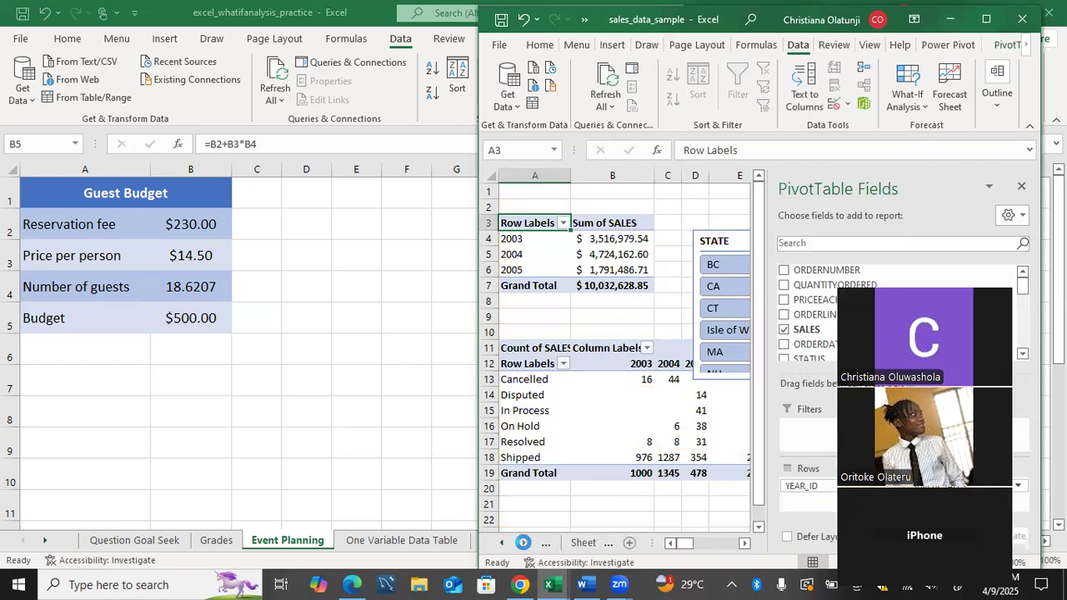